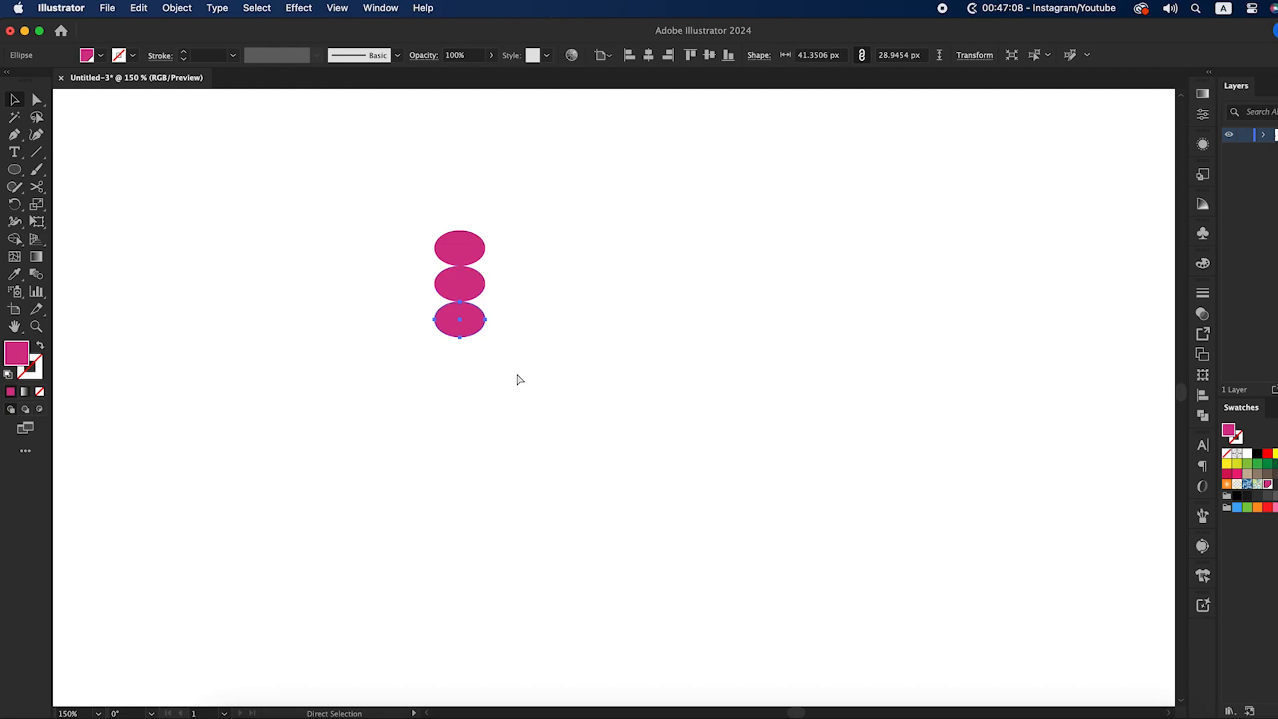
Duplicate the column of four pink ellipses sideways repeatedly to build a grid of 4 rows by 27 columns.
{"action": "left_click", "coordinate": [538, 394]}
{"action": "left_click_drag", "start_coordinate": [421, 368], "coordinate": [183, 337]}
{"action": "key", "text": "super+d"}
{"action": "key", "text": "super+d"}
{"action": "key", "text": "super+d"}
{"action": "key", "text": "super+d"}
{"action": "key", "text": "super+d"}
{"action": "key", "text": "super+d"}
{"action": "key", "text": "super+d"}
{"action": "key", "text": "super+d"}
{"action": "key", "text": "super+d"}
{"action": "key", "text": "super+d"}
{"action": "key", "text": "super+d"}
{"action": "key", "text": "super+d"}
{"action": "key", "text": "super+d"}
{"action": "key", "text": "super+d"}
{"action": "key", "text": "super+d"}
{"action": "key", "text": "super+d"}
{"action": "key", "text": "super+d"}
{"action": "key", "text": "super+d"}
{"action": "key", "text": "super+d"}
{"action": "key", "text": "super+d"}
{"action": "key", "text": "super+d"}
{"action": "key", "text": "super+d"}
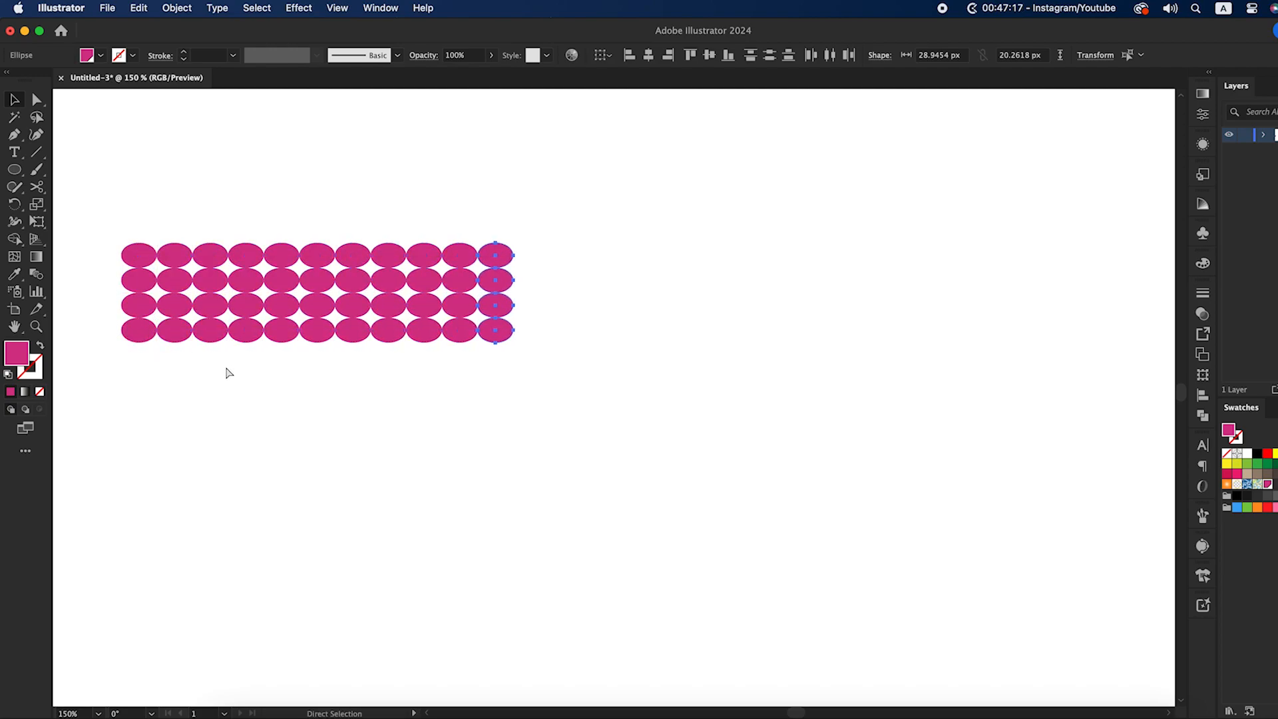
{"action": "key", "text": "super+d"}
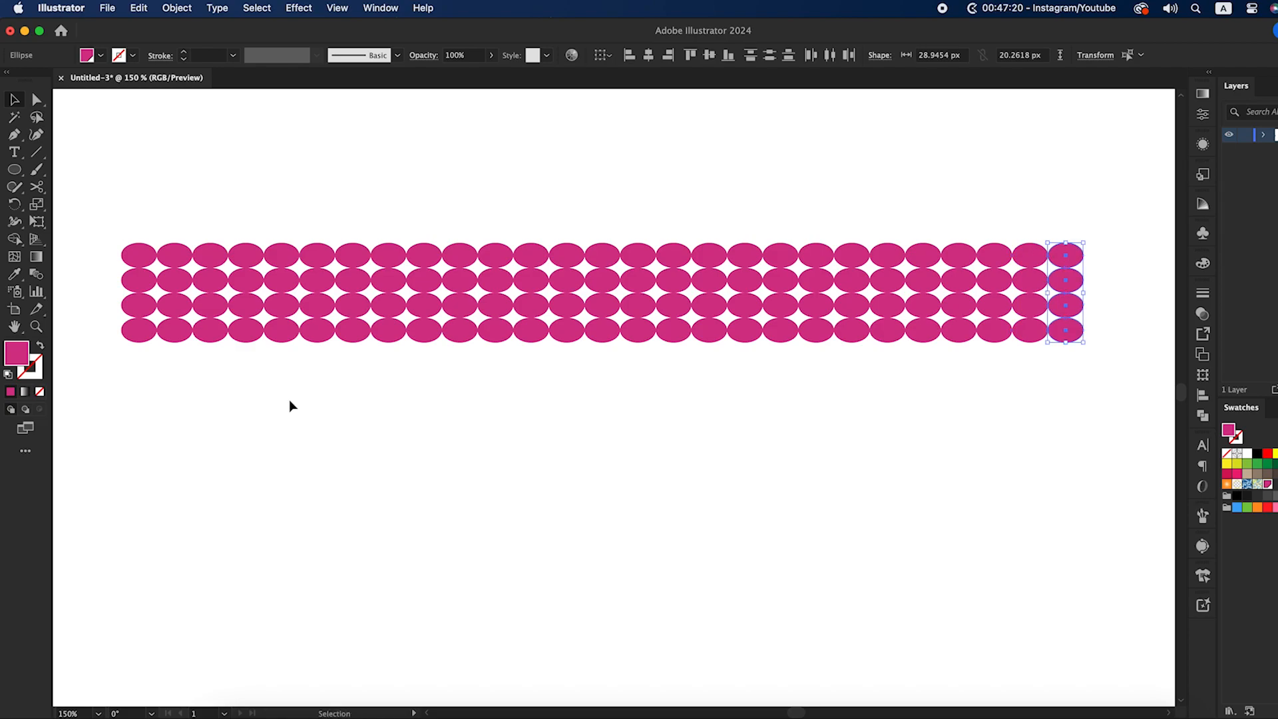
Squash the whole ellipse grid to a height of about 75 px and group it.
{"action": "left_click_drag", "start_coordinate": [68, 166], "coordinate": [1065, 412]}
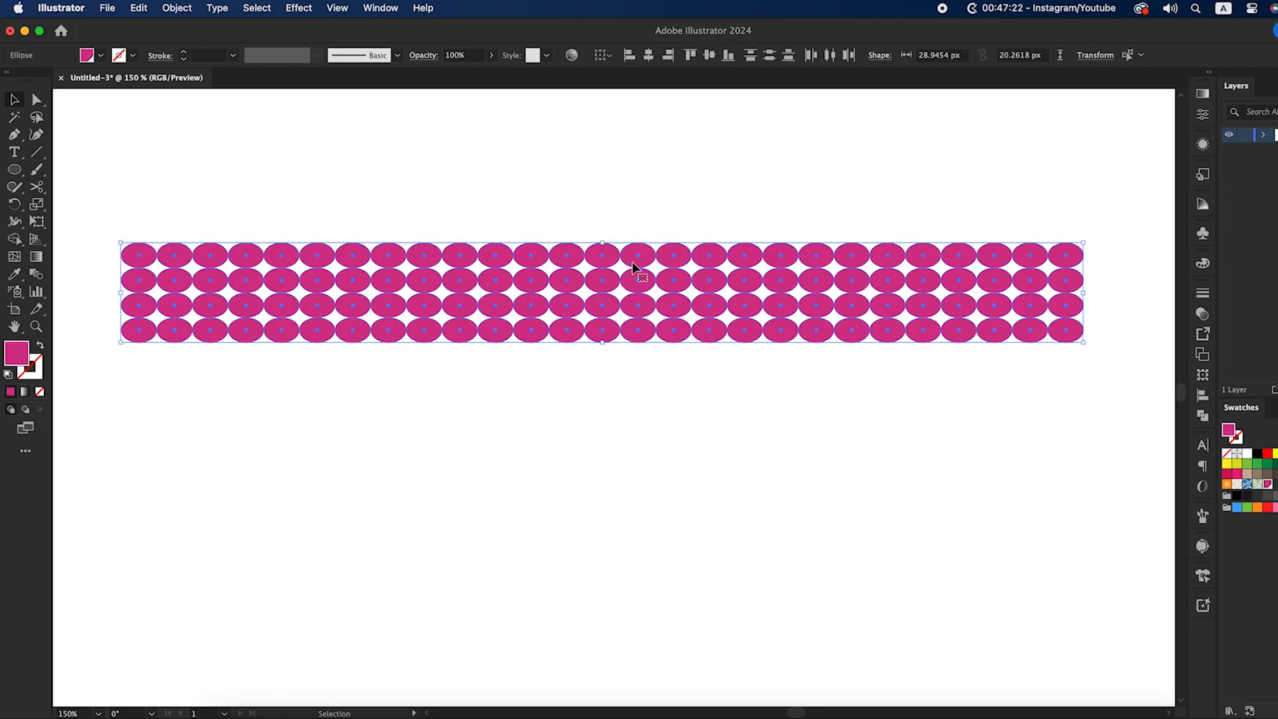
{"action": "left_click_drag", "start_coordinate": [607, 245], "coordinate": [603, 251]}
{"action": "left_click", "coordinate": [176, 8]}
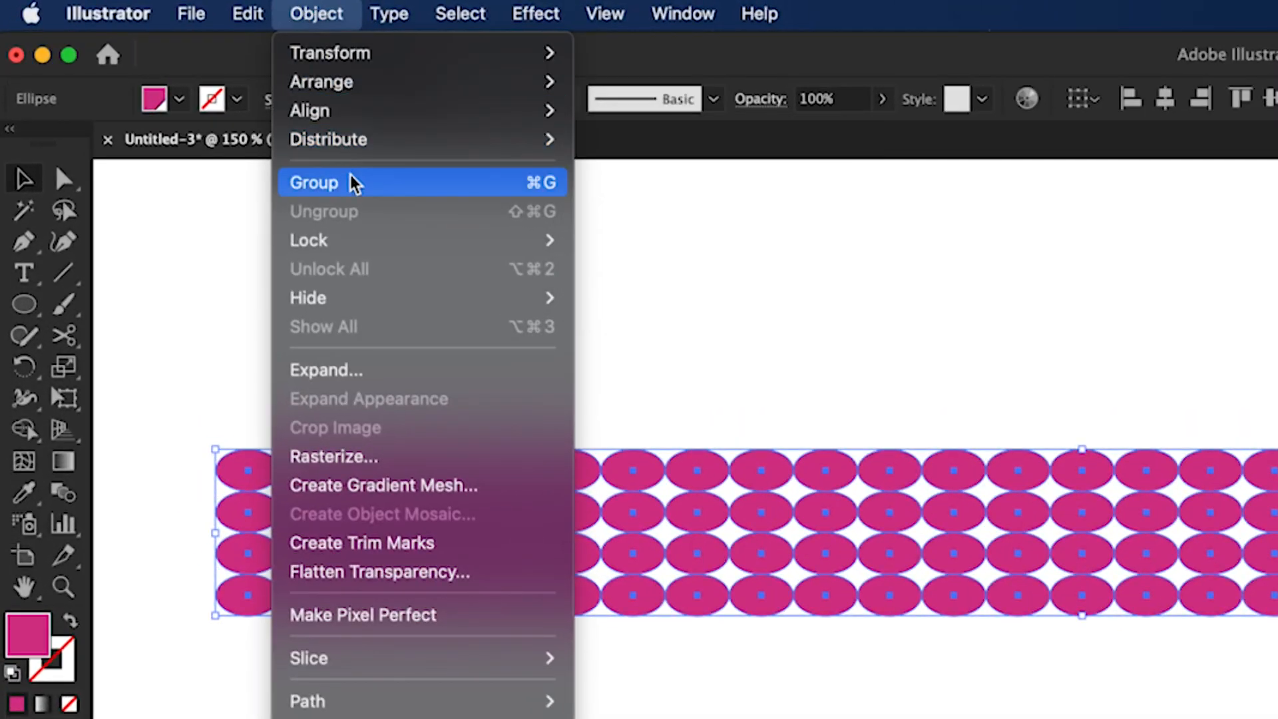
{"action": "left_click", "coordinate": [426, 182]}
Save the grouped ellipse grid as a new symbol named Design 2 and delete its artwork from the artboard.
{"action": "left_click", "coordinate": [684, 13]}
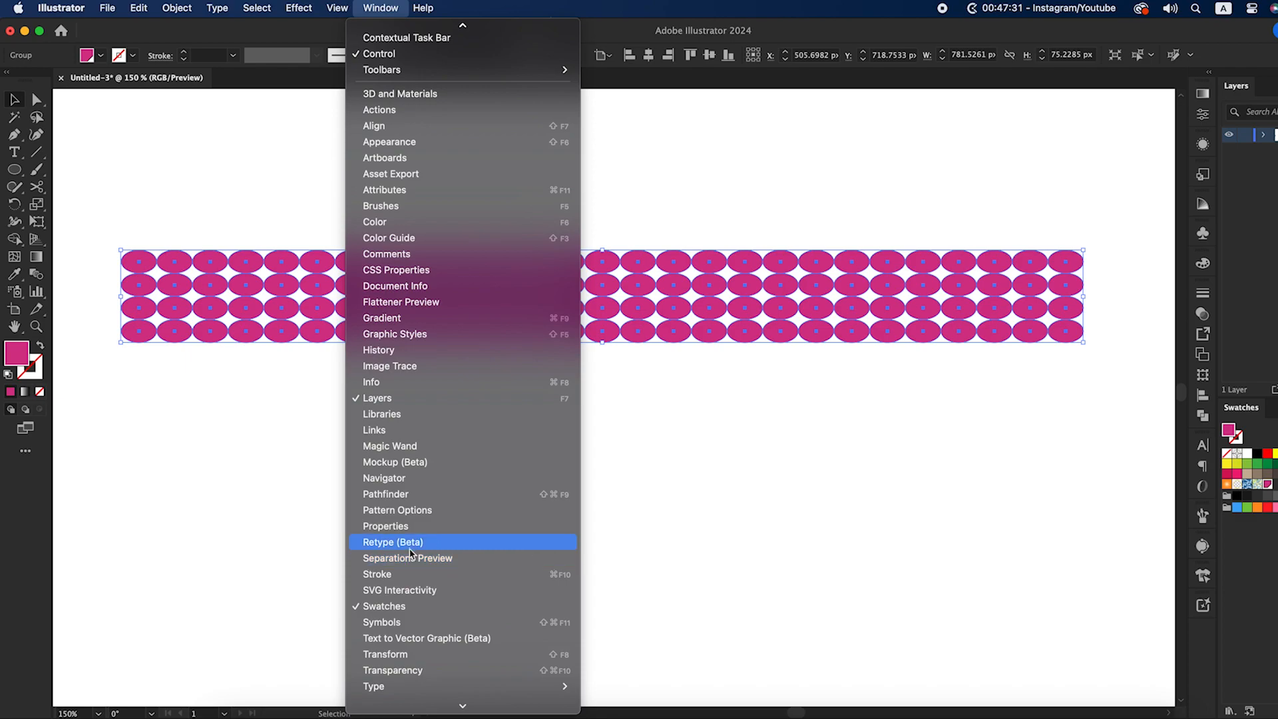
{"action": "left_click", "coordinate": [411, 622]}
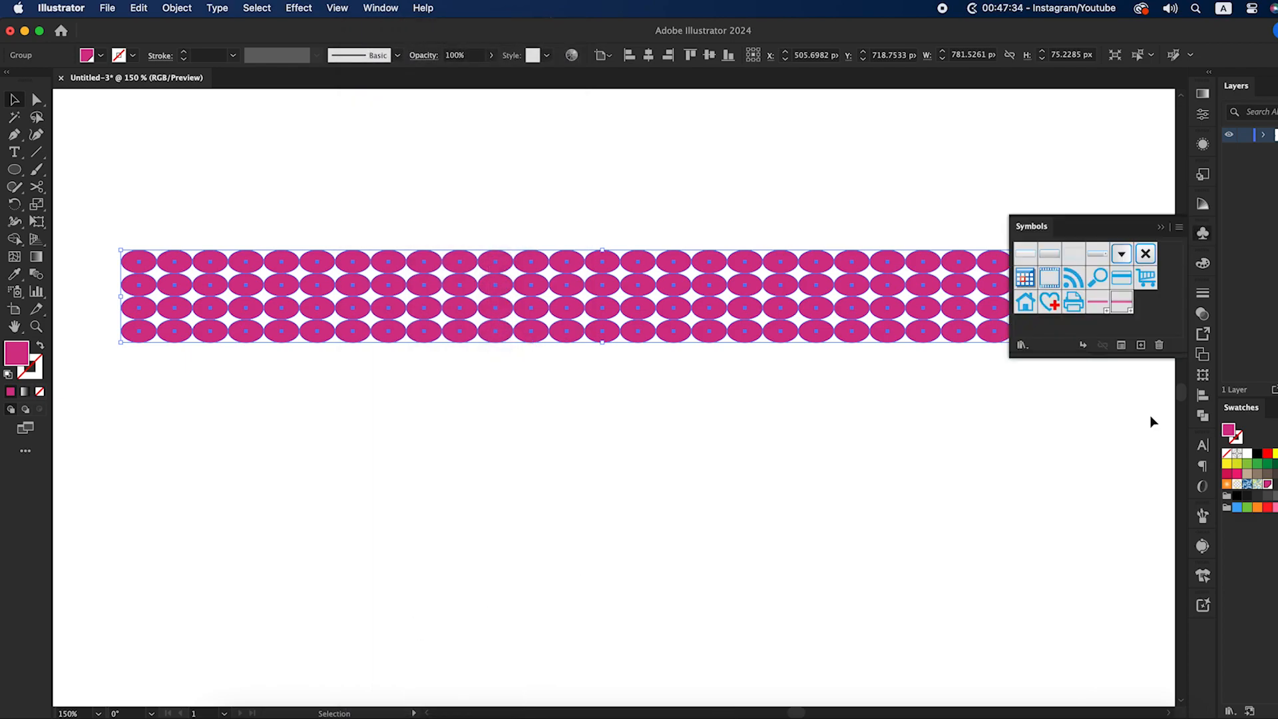
{"action": "left_click", "coordinate": [1141, 345]}
{"action": "type", "text": "Design"}
{"action": "type", "text": "2"}
{"action": "left_click", "coordinate": [632, 463]}
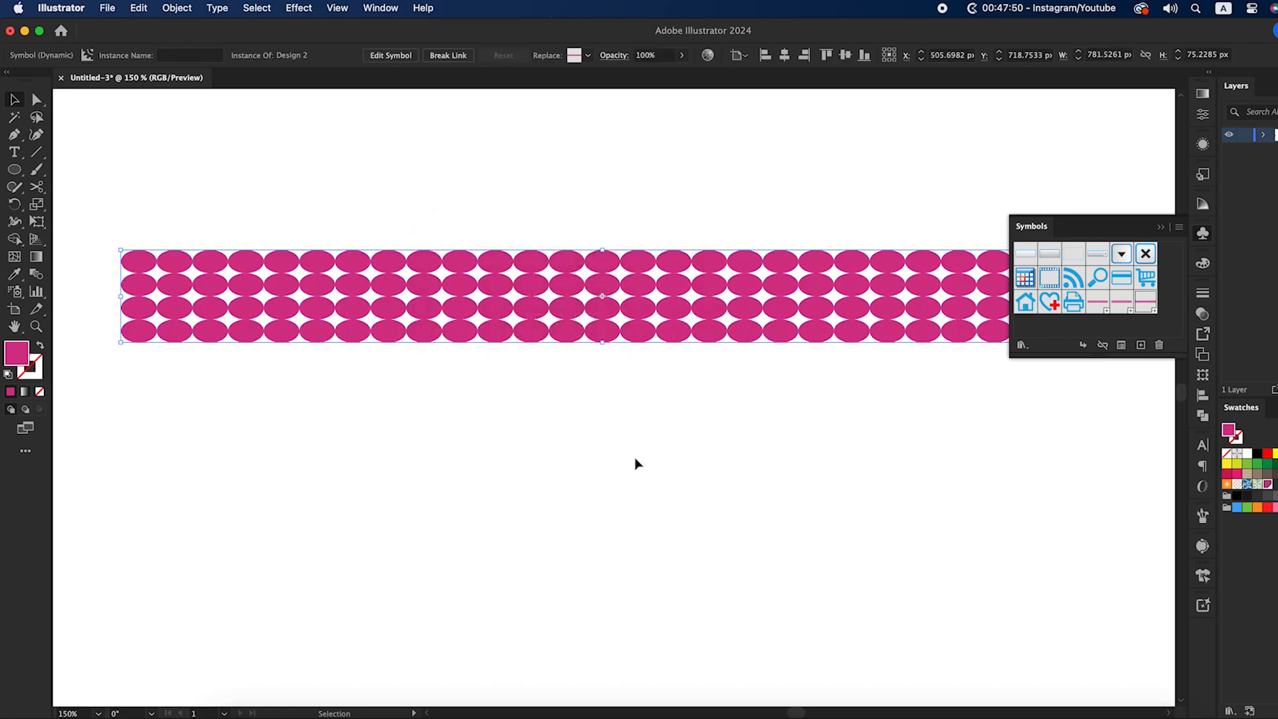
{"action": "key", "text": "Delete"}
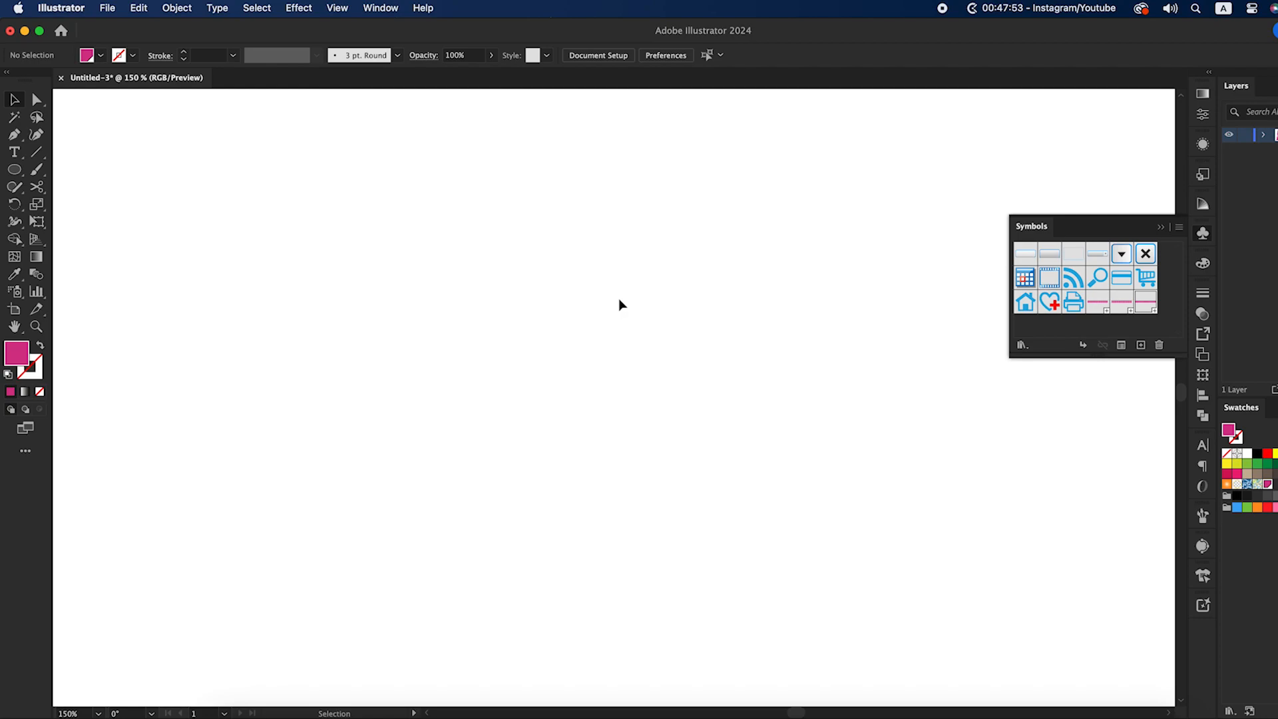
Draw an upright pink rectangle about 70 by 136 px and move it toward the middle of the canvas.
{"action": "left_click", "coordinate": [14, 169]}
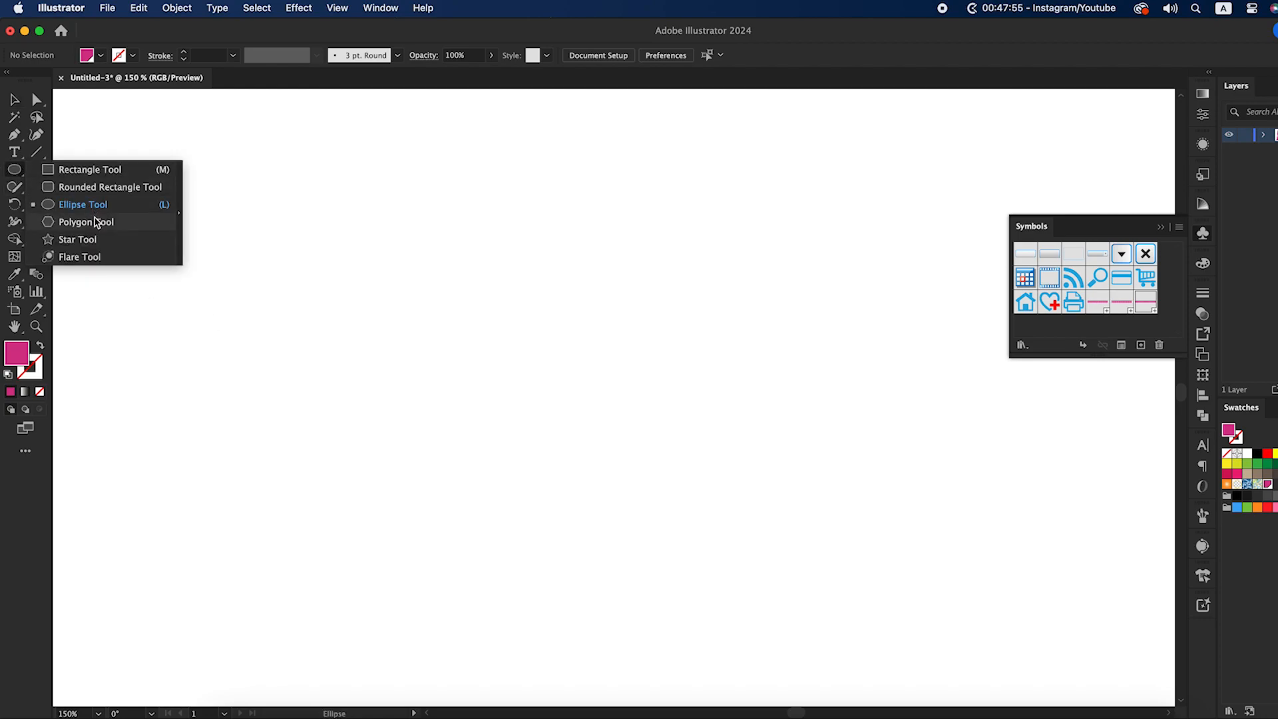
{"action": "left_click", "coordinate": [95, 171]}
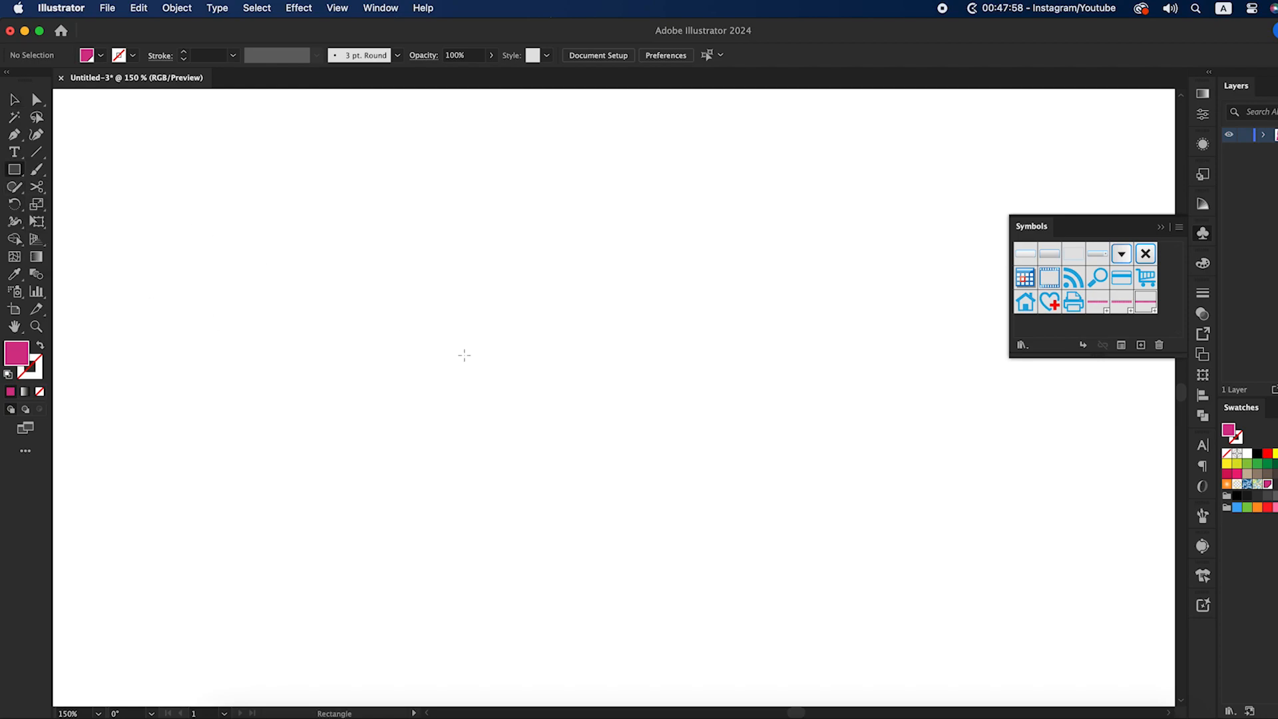
{"action": "mouse_move", "coordinate": [475, 218]}
{"action": "left_mouse_down"}
{"action": "mouse_move", "coordinate": [539, 377]}
{"action": "mouse_move", "coordinate": [561, 386]}
{"action": "left_mouse_up"}
{"action": "key", "text": "v"}
{"action": "left_click", "coordinate": [578, 393]}
{"action": "left_click_drag", "start_coordinate": [521, 324], "coordinate": [470, 354]}
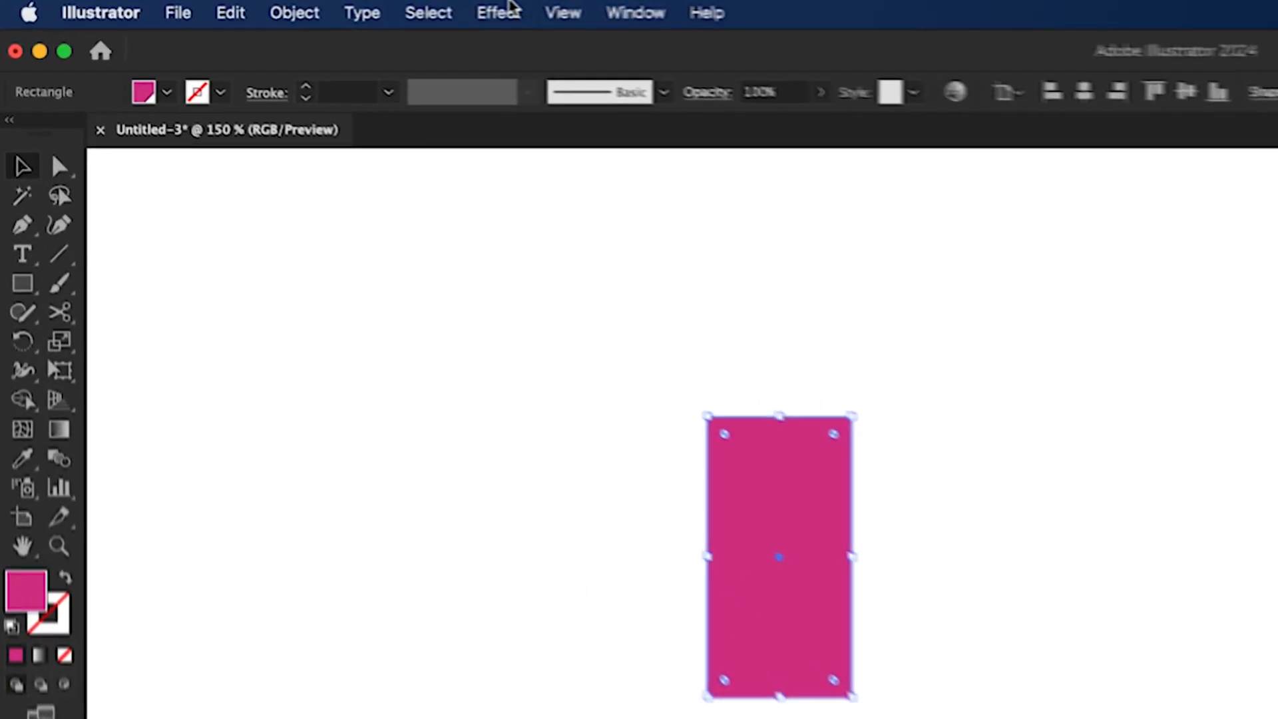
Apply the classic 3D Revolve effect to the rectangle with preview on, keeping its options open beside the shape.
{"action": "left_click", "coordinate": [510, 9]}
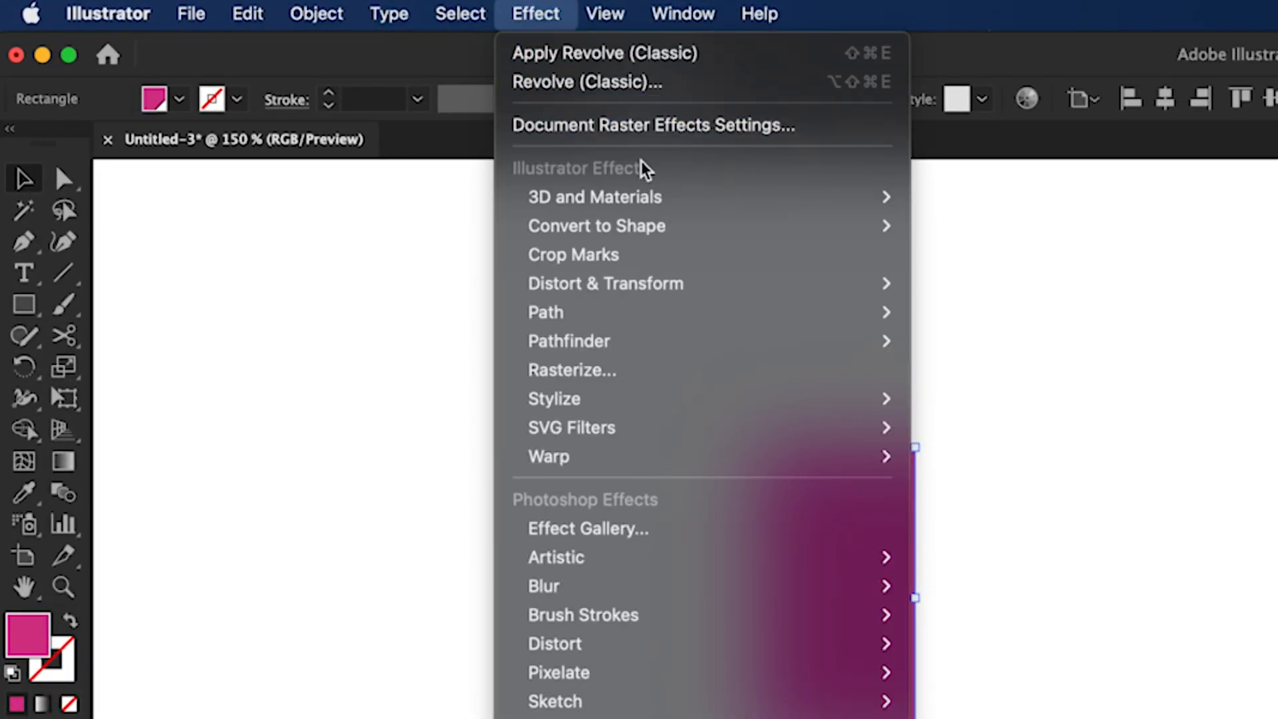
{"action": "mouse_move", "coordinate": [612, 186]}
{"action": "mouse_move", "coordinate": [1030, 341]}
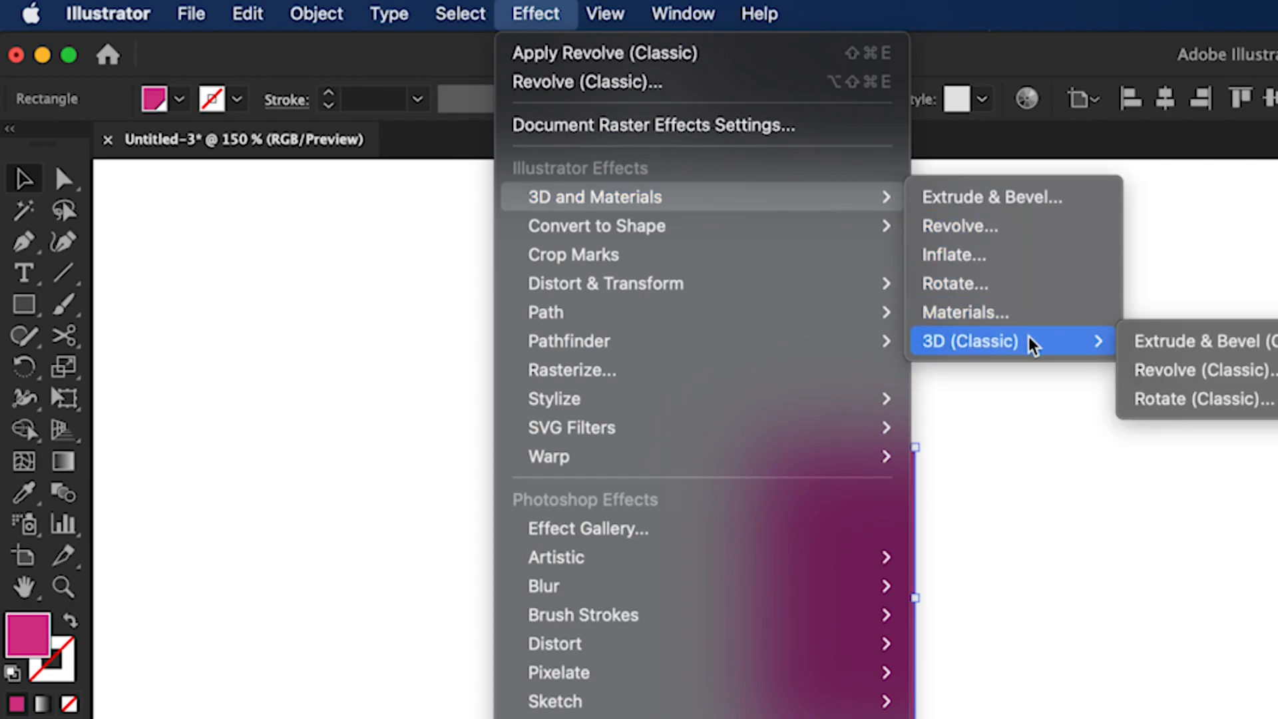
{"action": "left_click", "coordinate": [1199, 372]}
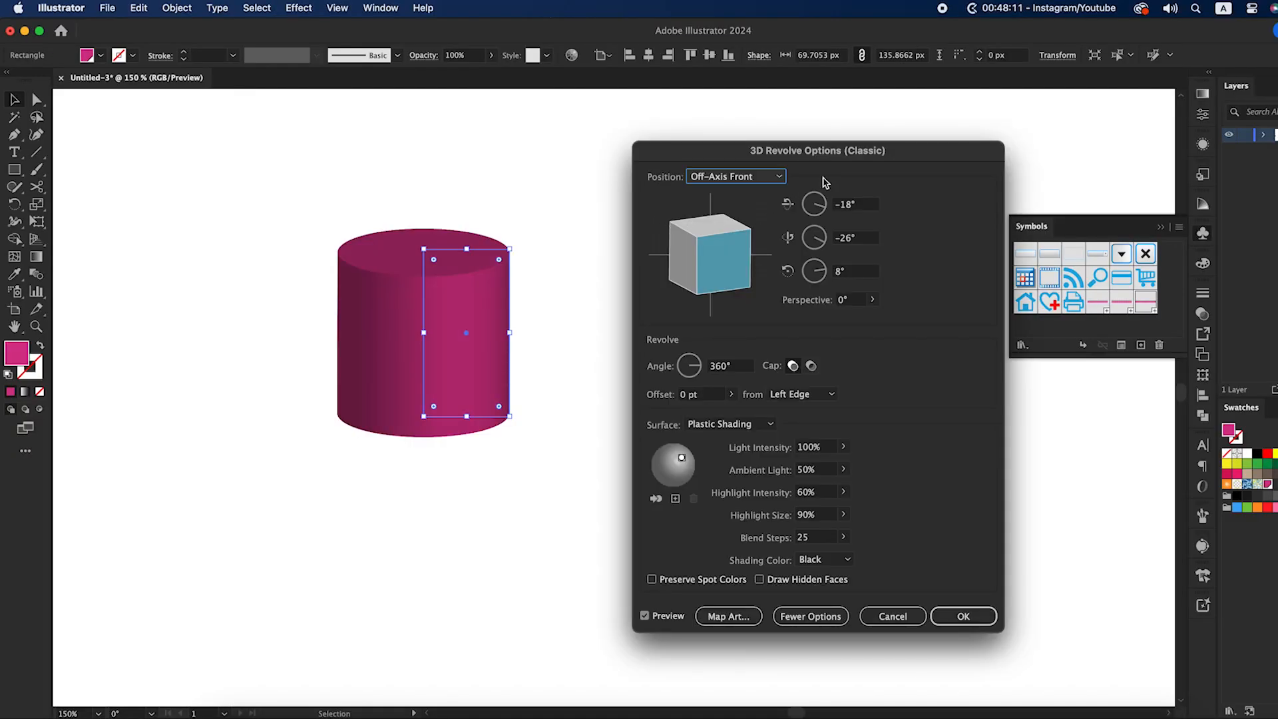
{"action": "left_click_drag", "start_coordinate": [832, 150], "coordinate": [836, 127]}
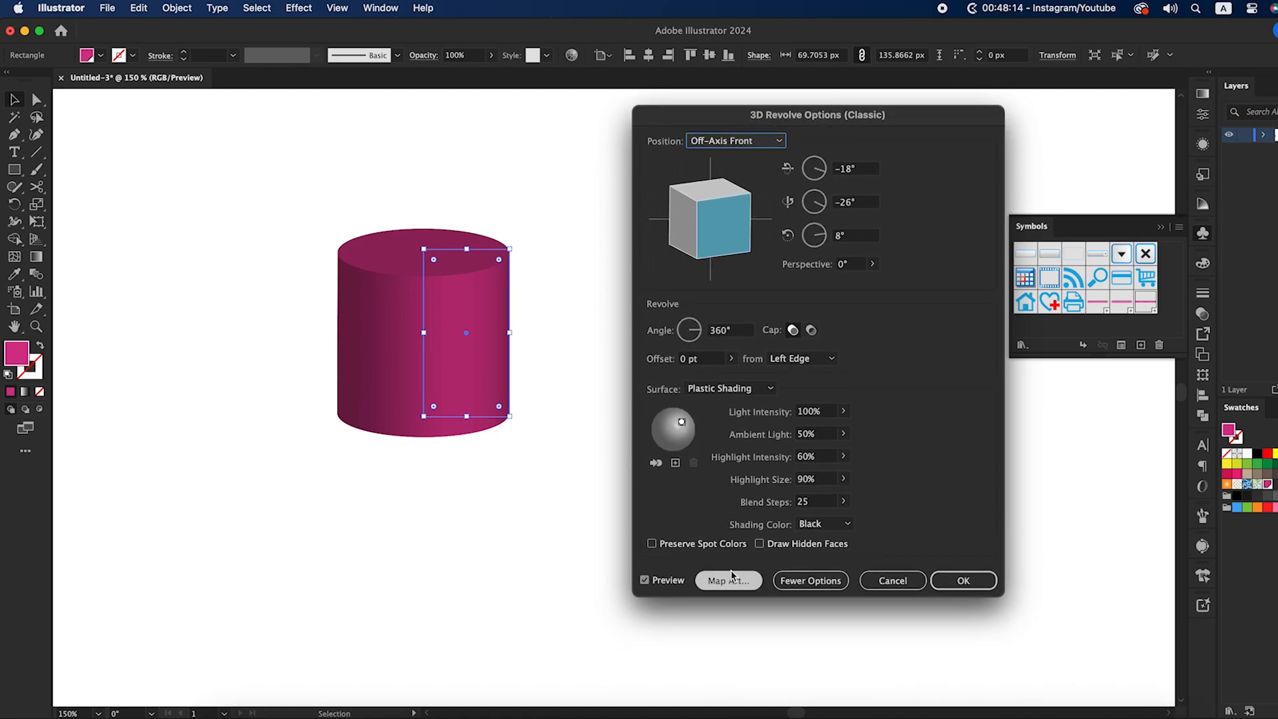
{"action": "left_click_drag", "start_coordinate": [928, 115], "coordinate": [929, 115]}
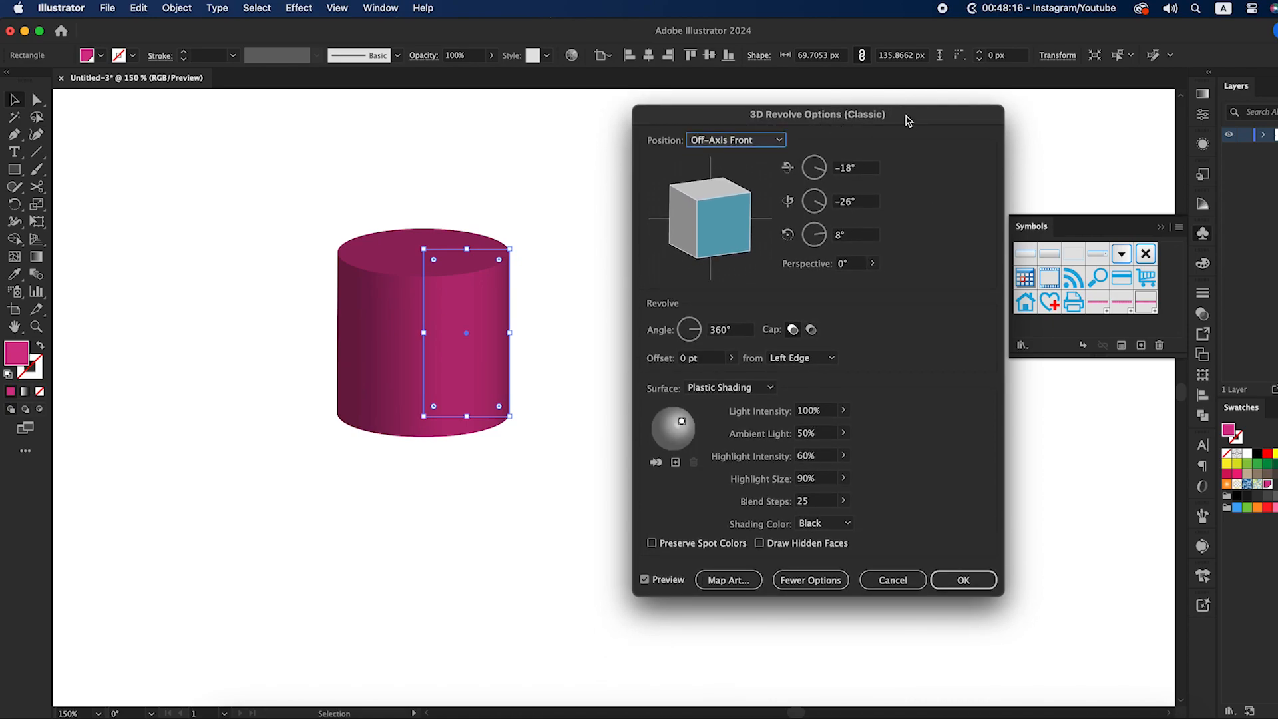
Map the Design 2 symbol onto surface 3 of 3 of the revolved shape with Invisible Geometry enabled.
{"action": "left_click", "coordinate": [726, 580]}
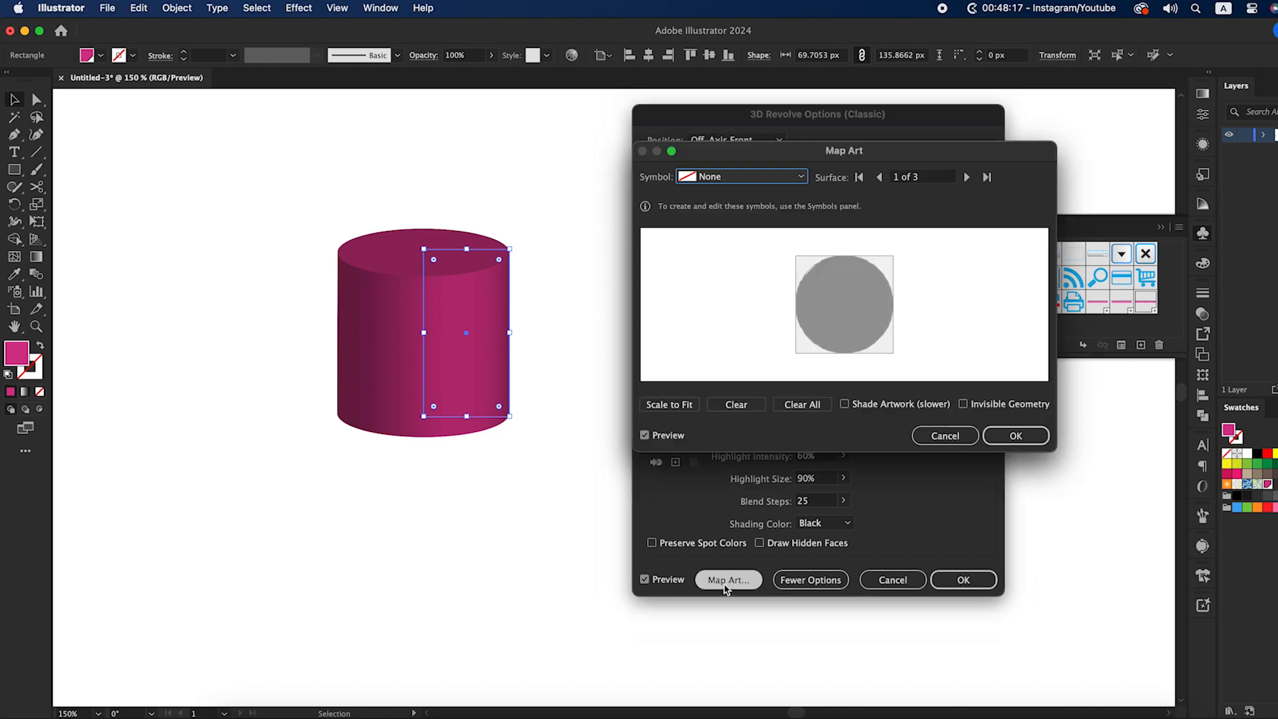
{"action": "left_click", "coordinate": [963, 404]}
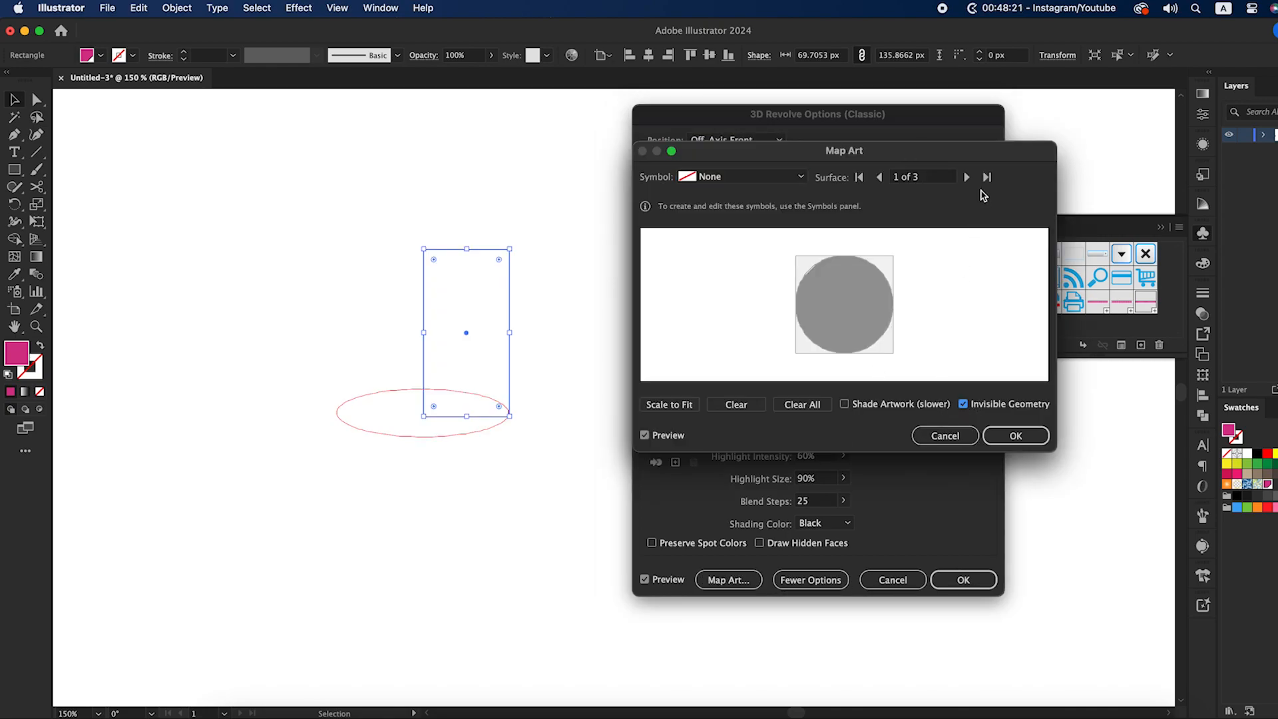
{"action": "left_click", "coordinate": [986, 179]}
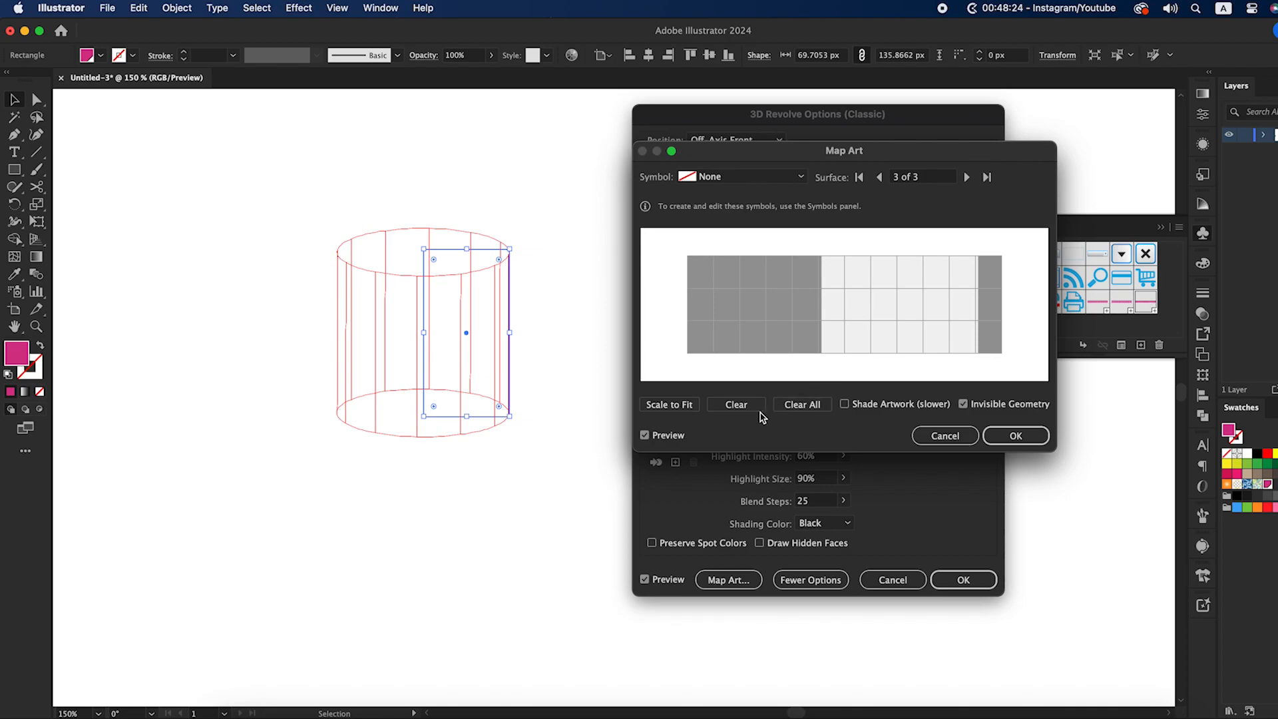
{"action": "left_click", "coordinate": [736, 178]}
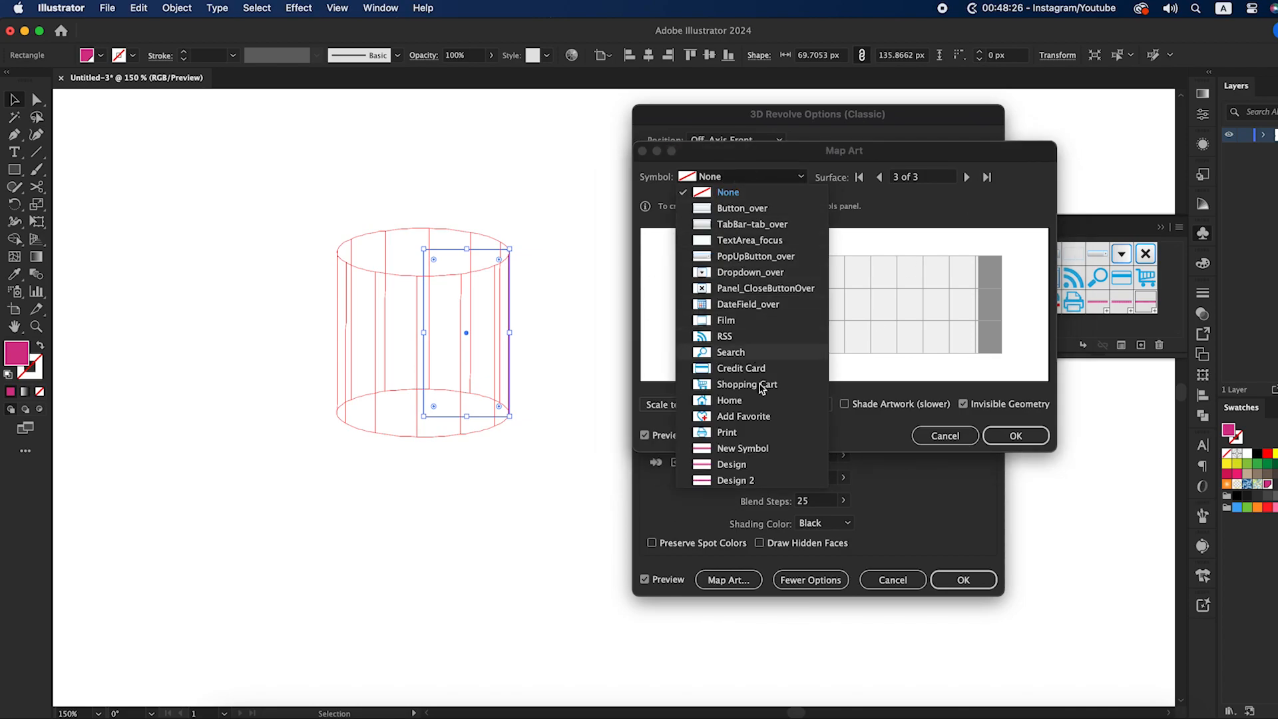
{"action": "left_click", "coordinate": [747, 481]}
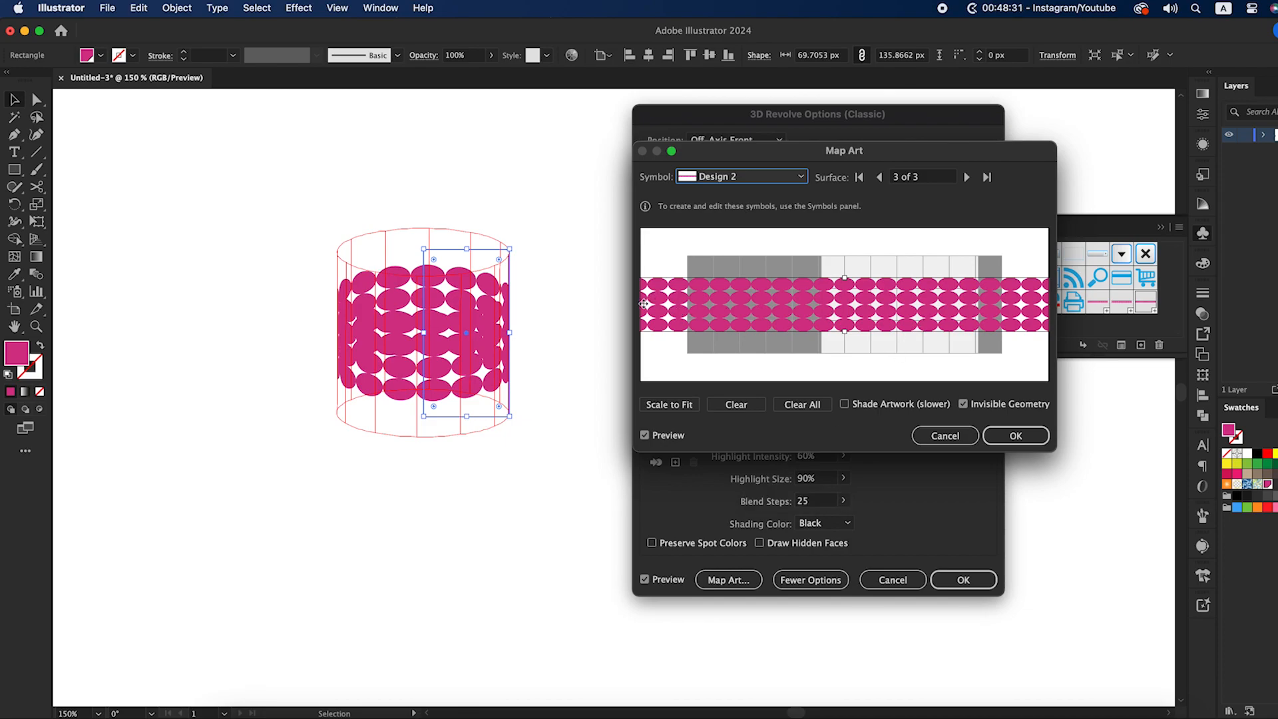
Shrink the mapped Design 2 artwork to the surface's width, tilt it into a rising diagonal band, and accept the mapping.
{"action": "left_click_drag", "start_coordinate": [643, 329], "coordinate": [753, 307]}
{"action": "left_click_drag", "start_coordinate": [865, 302], "coordinate": [756, 306]}
{"action": "left_click_drag", "start_coordinate": [1006, 318], "coordinate": [997, 295]}
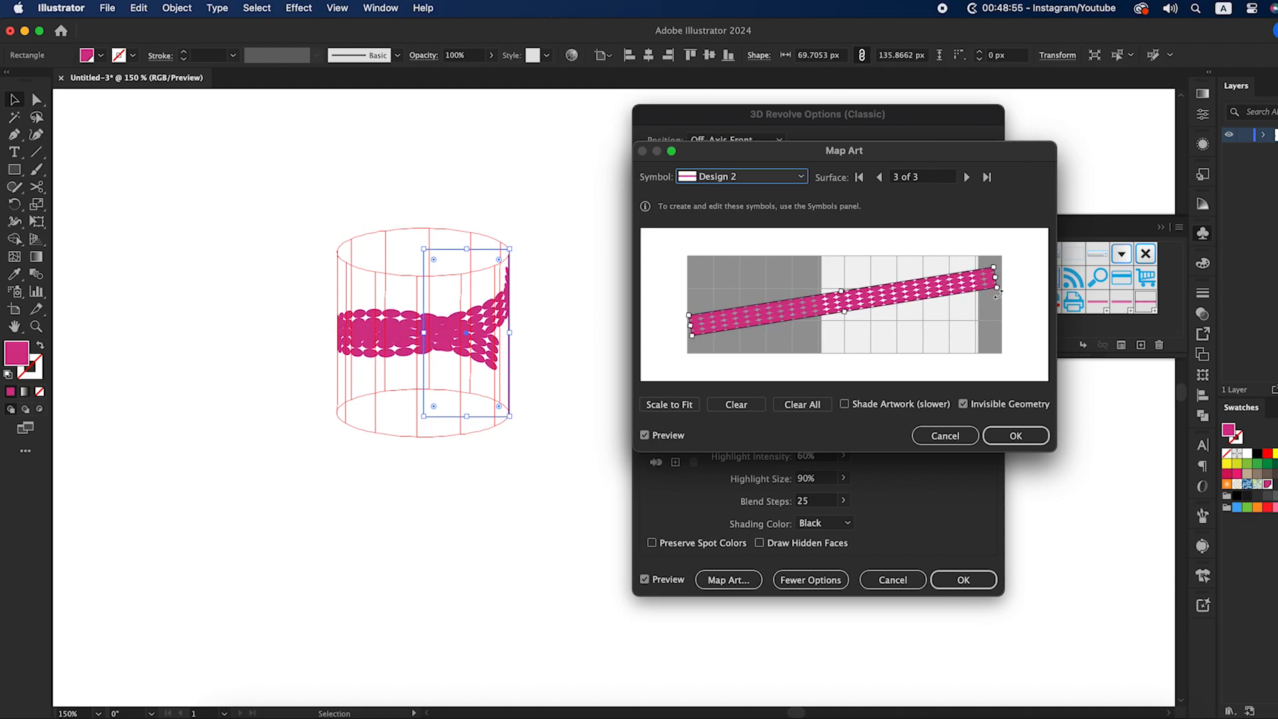
{"action": "left_click", "coordinate": [1004, 434]}
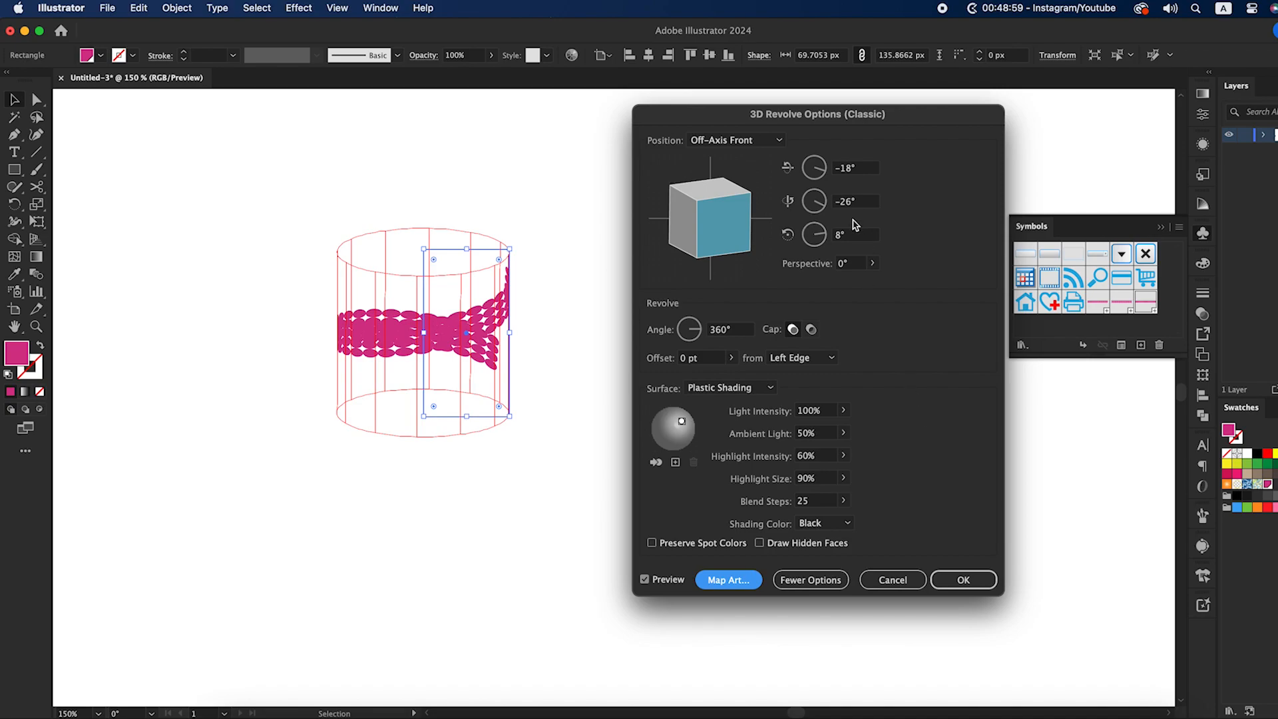
Turn the revolved shape freely to about 178°, 7° and 173° around X, Y and Z, and set the perspective to 100°.
{"action": "left_click_drag", "start_coordinate": [729, 227], "coordinate": [742, 200]}
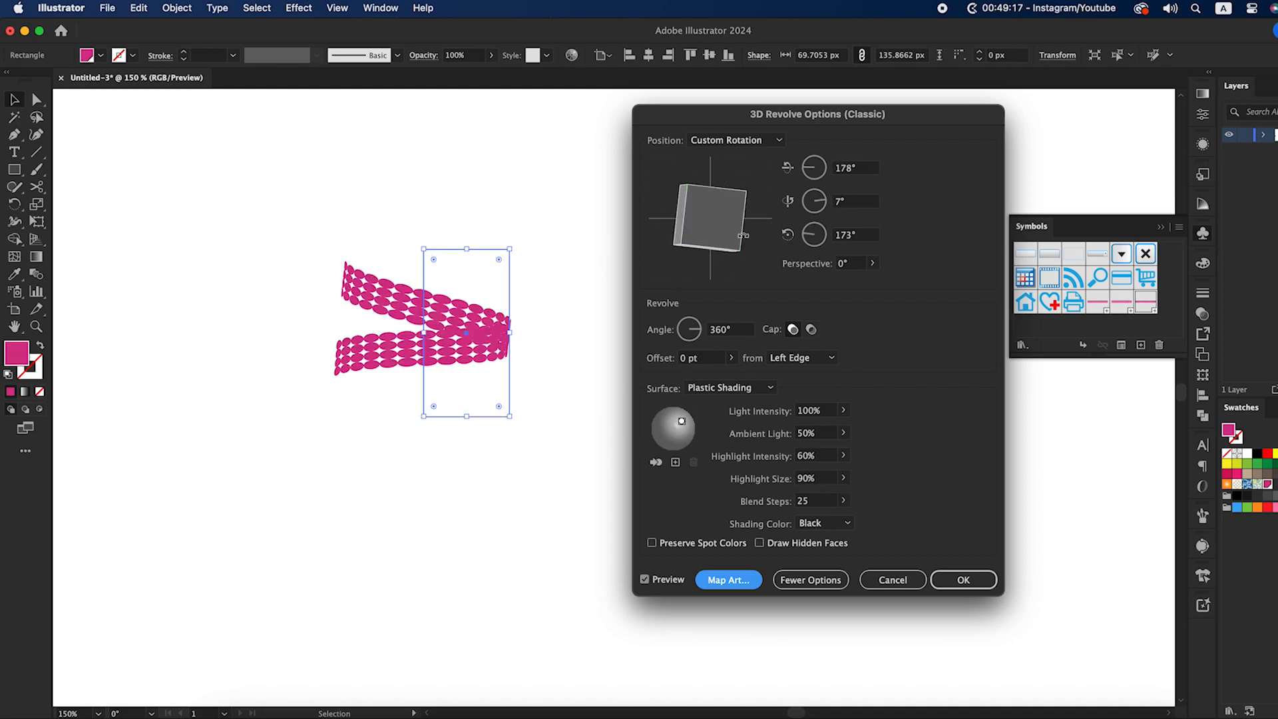
{"action": "left_click", "coordinate": [871, 264]}
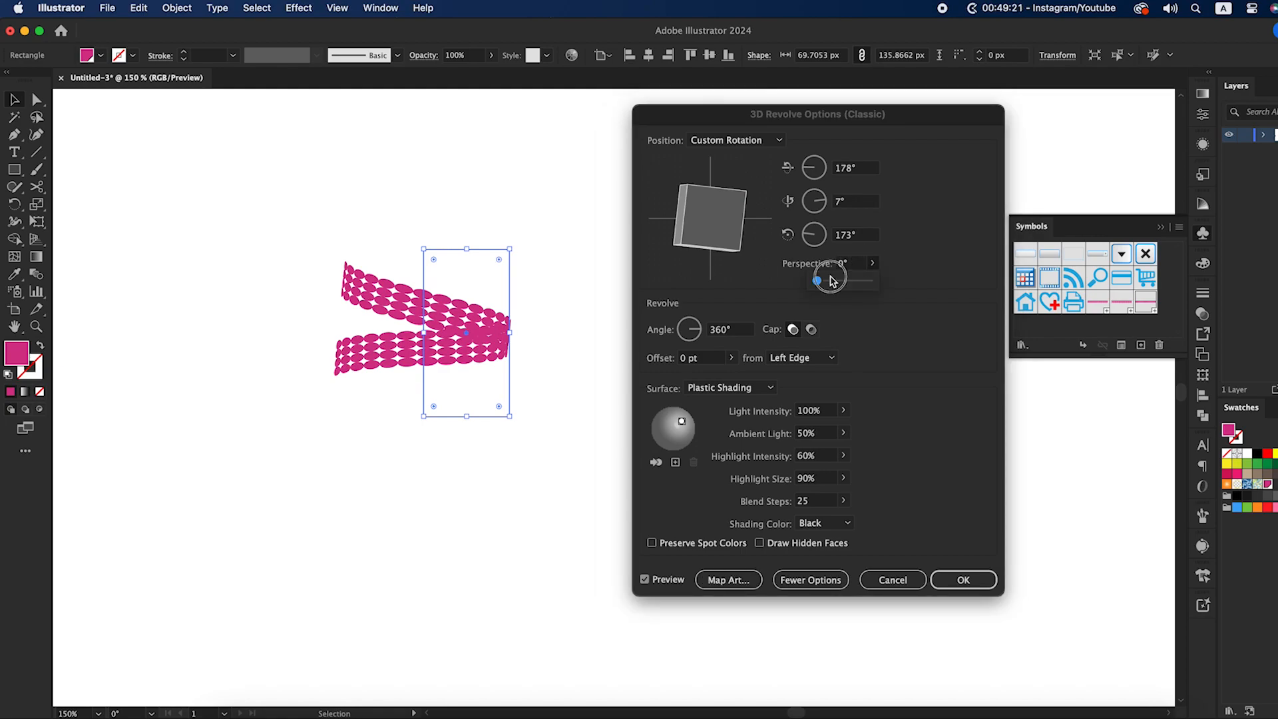
{"action": "left_click", "coordinate": [832, 280]}
{"action": "left_click", "coordinate": [873, 264]}
{"action": "left_click_drag", "start_coordinate": [817, 283], "coordinate": [851, 286]}
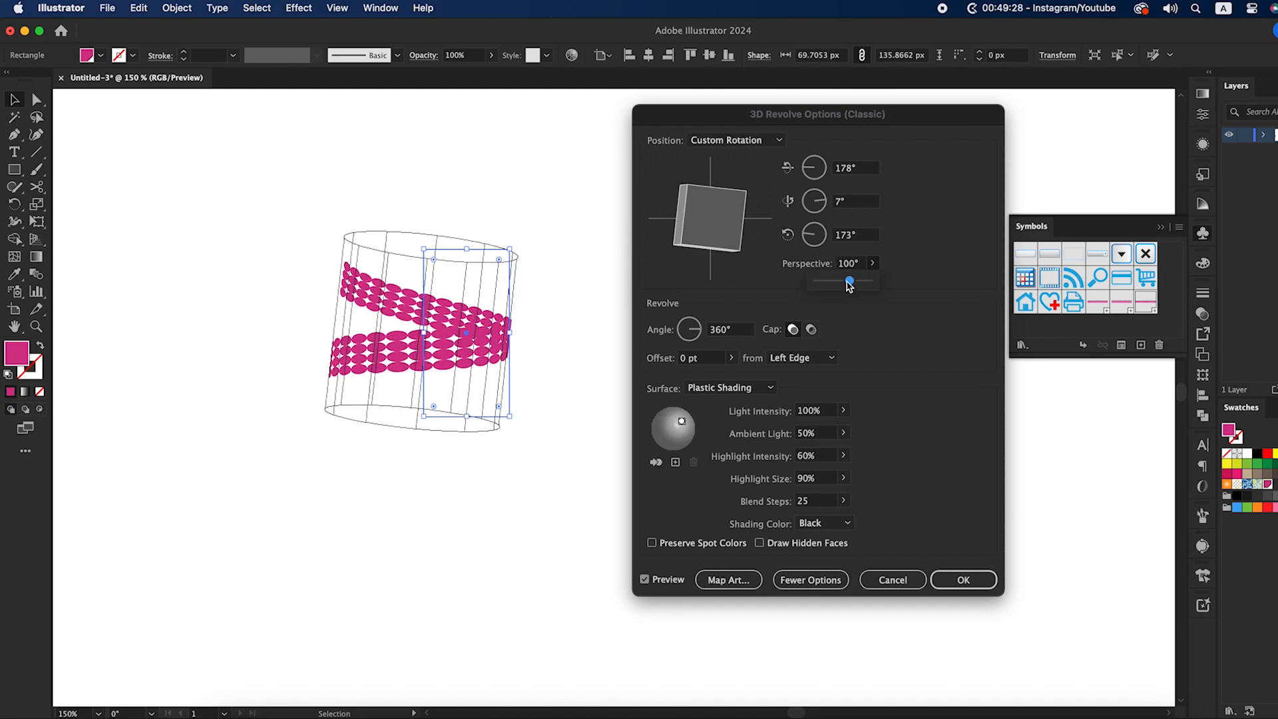
Set the revolved shape's Z-axis rotation to -90°.
{"action": "left_click", "coordinate": [861, 234]}
{"action": "key", "text": "shift+Up"}
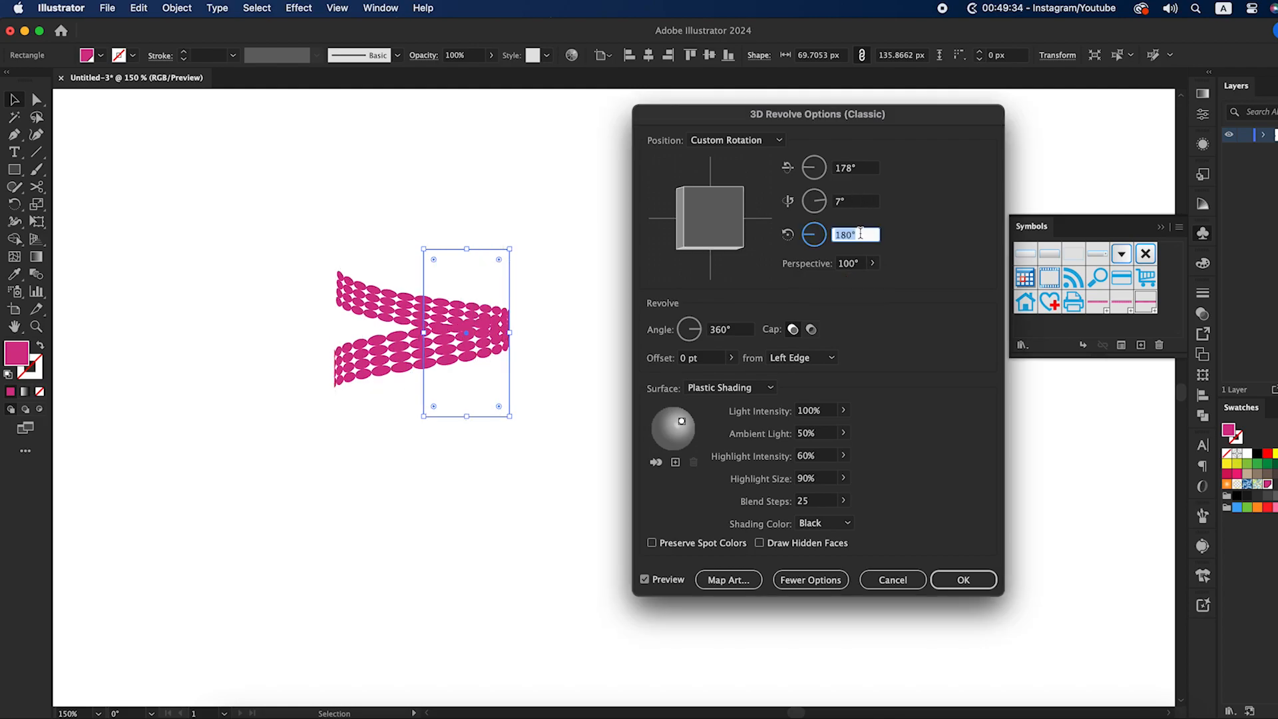
{"action": "key", "text": "shift+Down"}
{"action": "key", "text": "shift+Down"}
{"action": "key", "text": "shift+Down"}
{"action": "key", "text": "shift+Down"}
{"action": "key", "text": "shift+Down"}
{"action": "key", "text": "shift+Down"}
{"action": "key", "text": "shift+Down"}
{"action": "key", "text": "shift+Down"}
{"action": "key", "text": "shift+Down"}
{"action": "key", "text": "shift+Down"}
{"action": "key", "text": "shift+Down"}
{"action": "key", "text": "shift+Down"}
{"action": "key", "text": "shift+Down"}
{"action": "key", "text": "shift+Down"}
{"action": "key", "text": "shift+Down"}
{"action": "key", "text": "shift+Down"}
{"action": "key", "text": "shift+Down"}
{"action": "key", "text": "shift+Down"}
{"action": "key", "text": "shift+Down"}
{"action": "key", "text": "shift+Down"}
{"action": "key", "text": "shift+Down"}
{"action": "key", "text": "shift+Down"}
{"action": "key", "text": "shift+Down"}
{"action": "key", "text": "shift+Down"}
{"action": "key", "text": "shift+Down"}
{"action": "key", "text": "shift+Down"}
{"action": "key", "text": "shift+Down"}
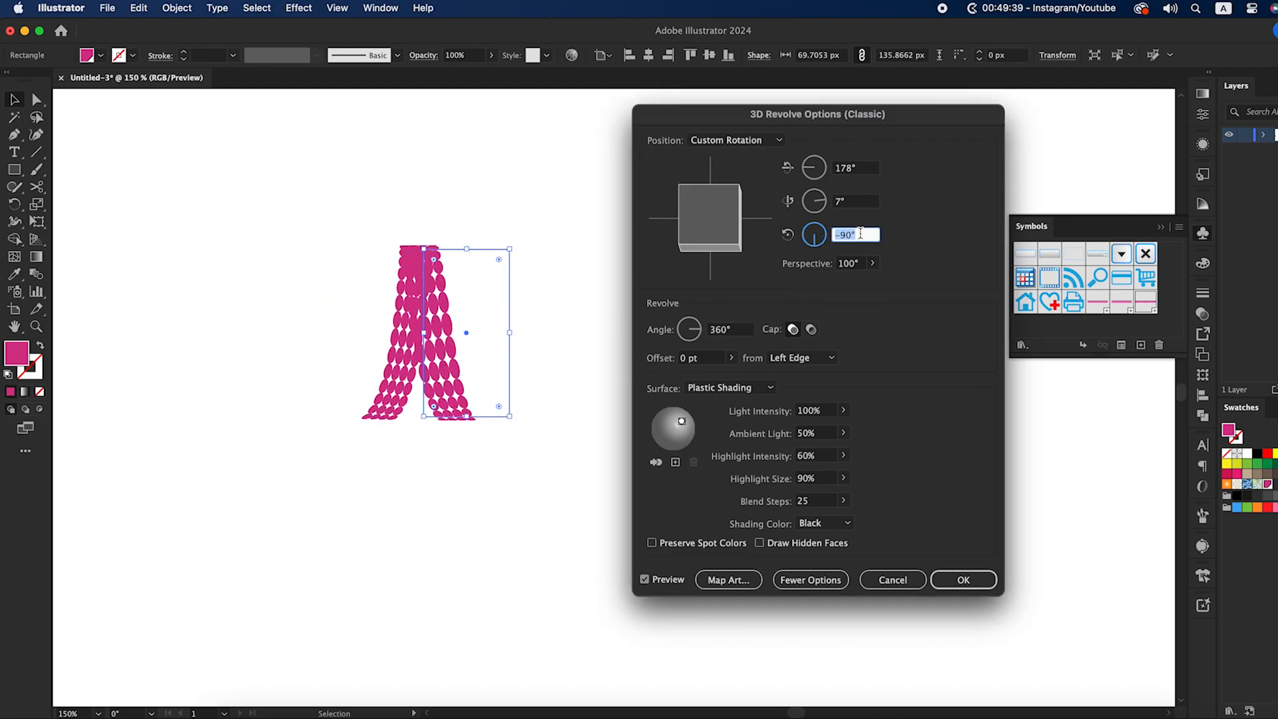
Set the revolved shape's Y-axis rotation to 10°.
{"action": "left_click", "coordinate": [858, 202]}
{"action": "key", "text": "Up"}
{"action": "key", "text": "Up"}
{"action": "key", "text": "Up"}
{"action": "key", "text": "Up"}
{"action": "key", "text": "Up"}
{"action": "key", "text": "Up"}
{"action": "key", "text": "Up"}
{"action": "key", "text": "Up"}
{"action": "key", "text": "Up"}
{"action": "key", "text": "Up"}
{"action": "key", "text": "Up"}
{"action": "key", "text": "Up"}
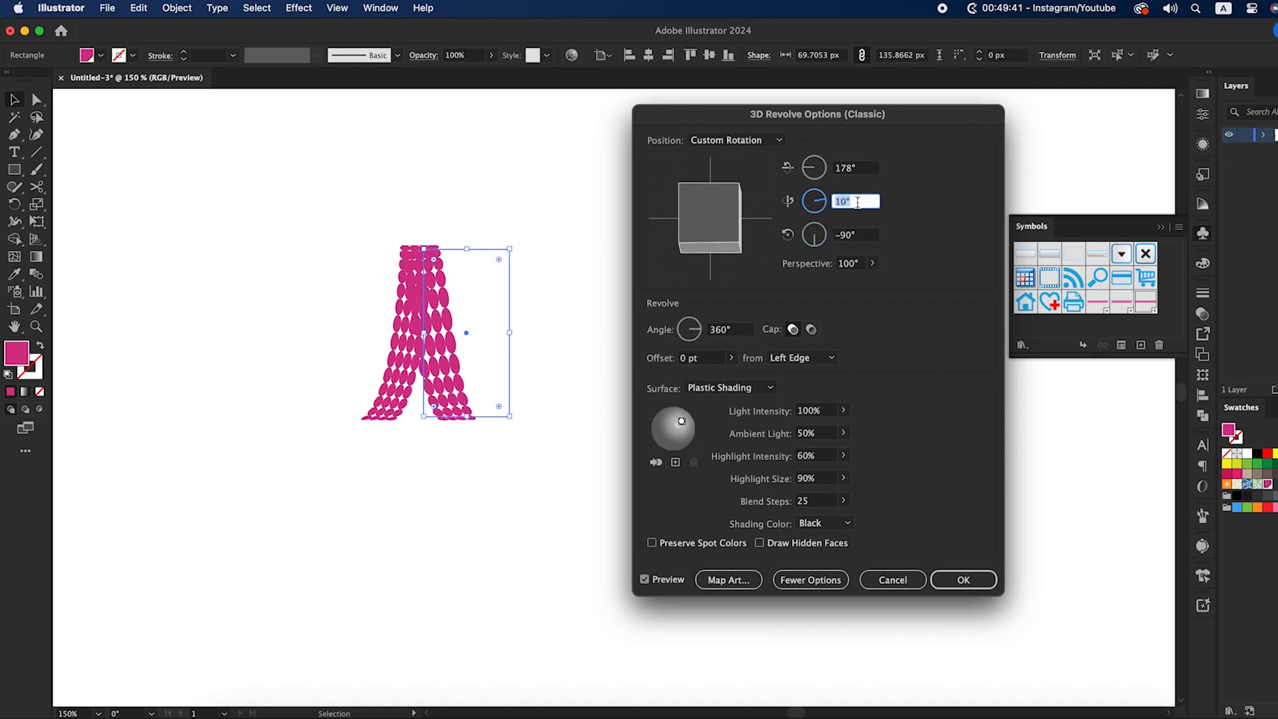
{"action": "key", "text": "Down"}
{"action": "key", "text": "Down"}
{"action": "key", "text": "Down"}
{"action": "key", "text": "Down"}
{"action": "key", "text": "Down"}
{"action": "key", "text": "Down"}
{"action": "key", "text": "Down"}
{"action": "key", "text": "Down"}
{"action": "key", "text": "Down"}
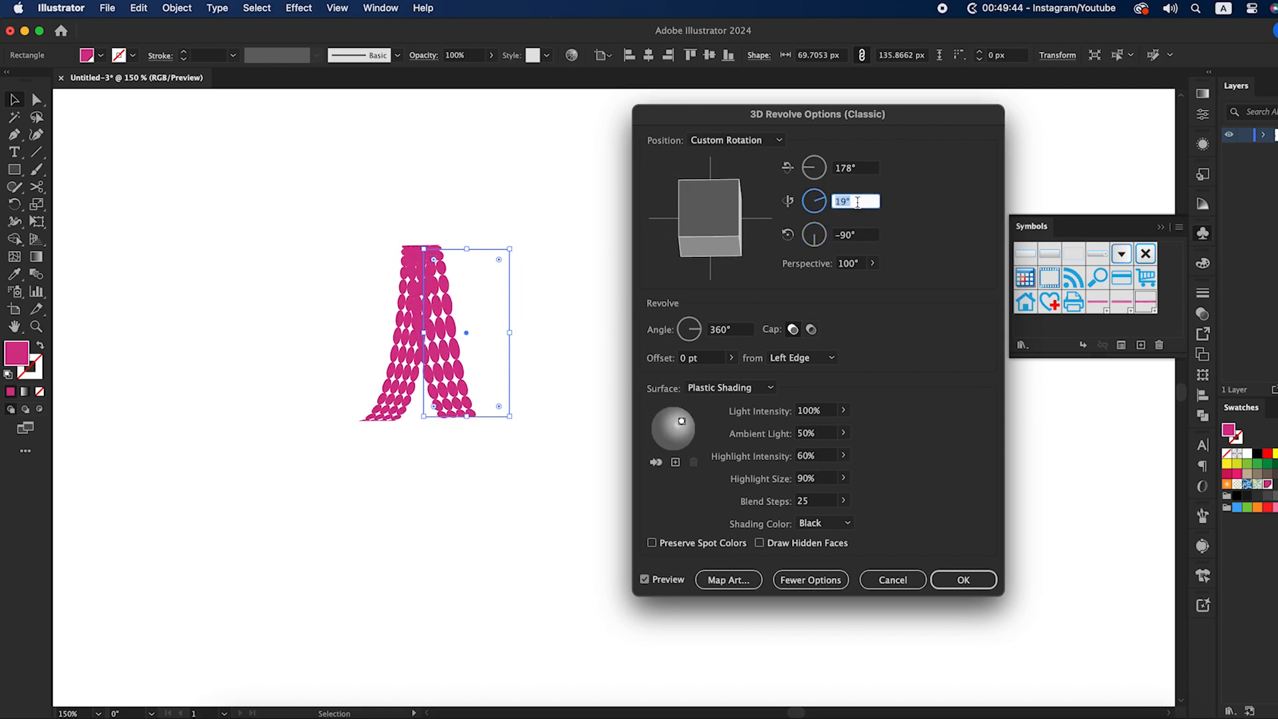
Set the revolved shape's X-axis rotation to 179°.
{"action": "left_click", "coordinate": [846, 169]}
{"action": "key", "text": "Up"}
{"action": "key", "text": "Up"}
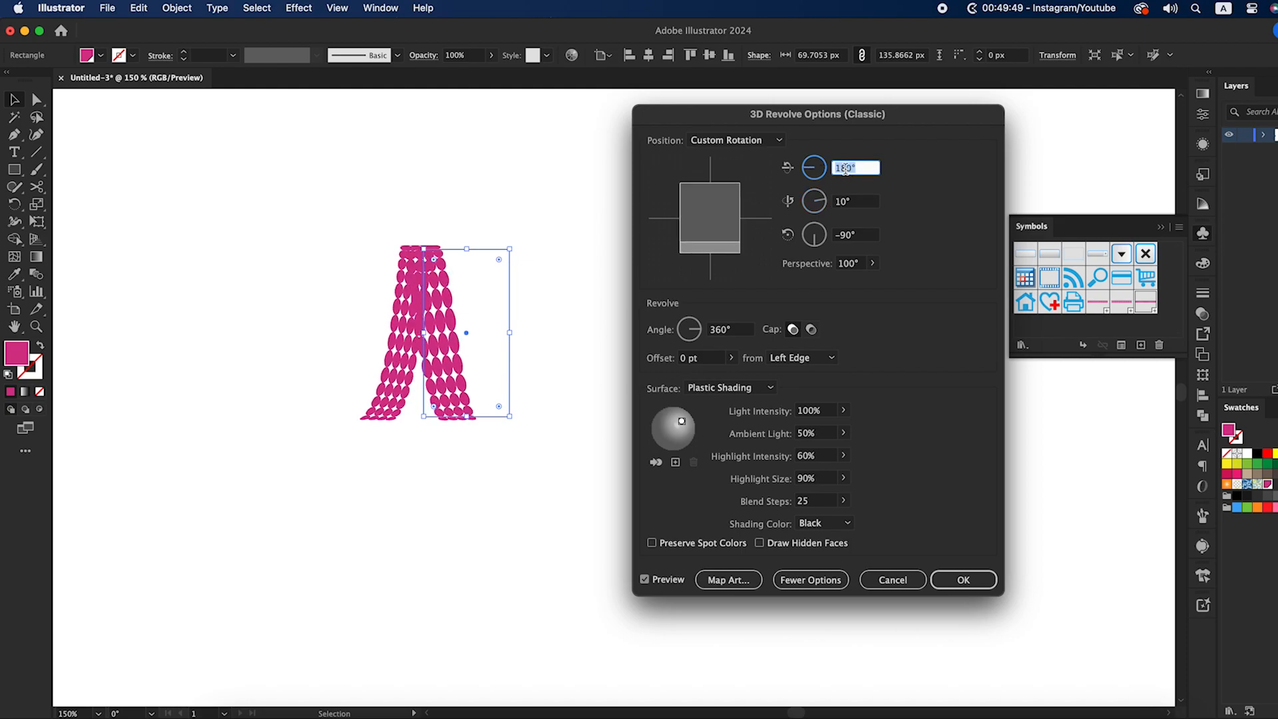
{"action": "key", "text": "Down"}
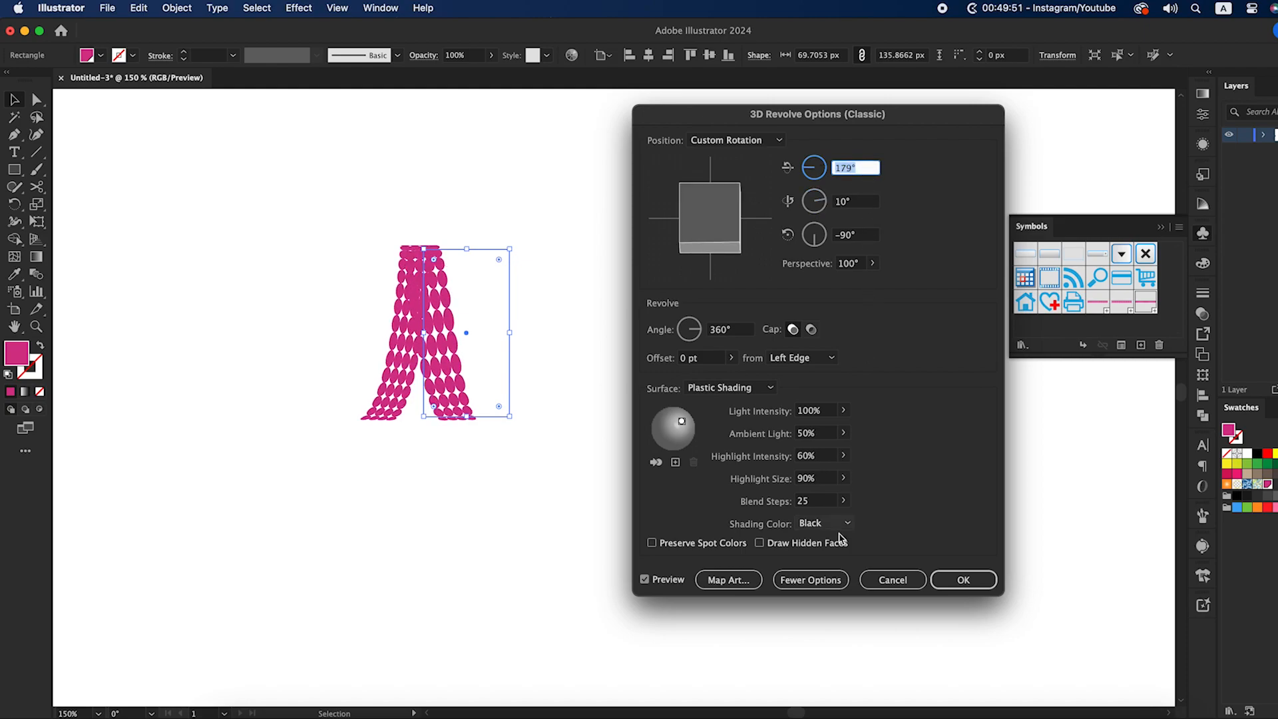
Enable Shade Artwork for the mapped Design 2 symbol and accept the mapping.
{"action": "left_click", "coordinate": [737, 581]}
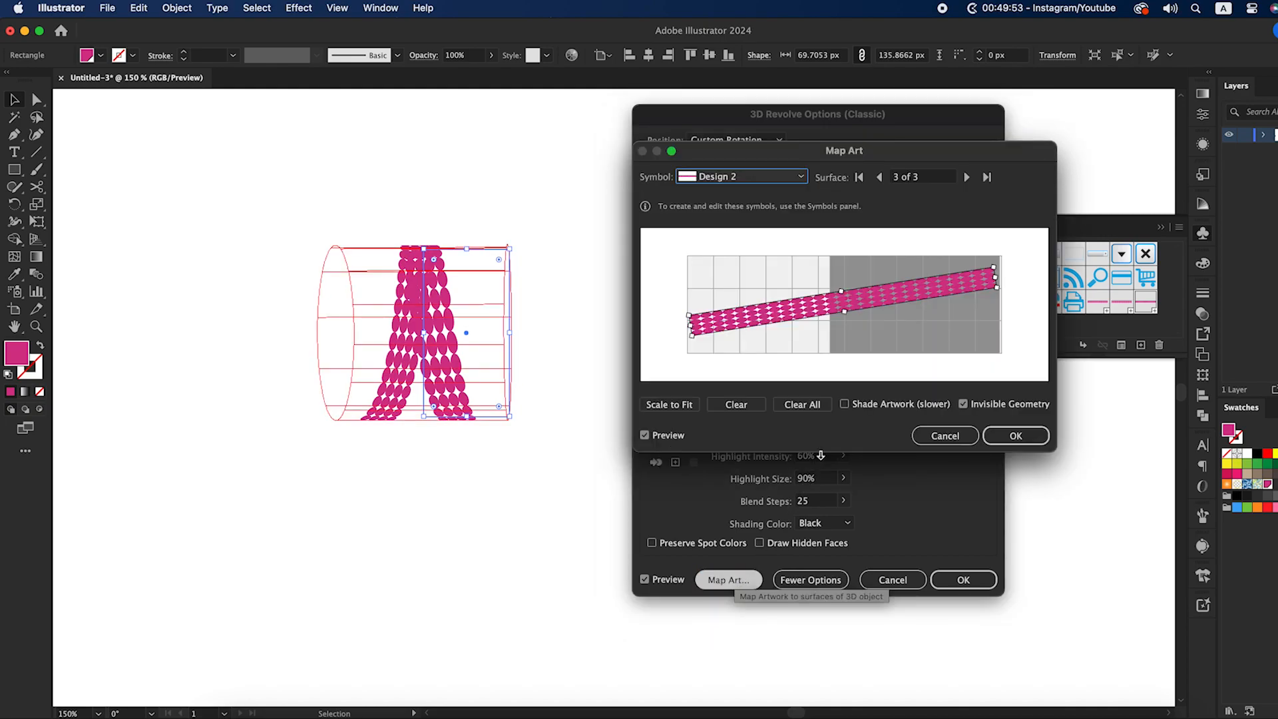
{"action": "left_click", "coordinate": [871, 409]}
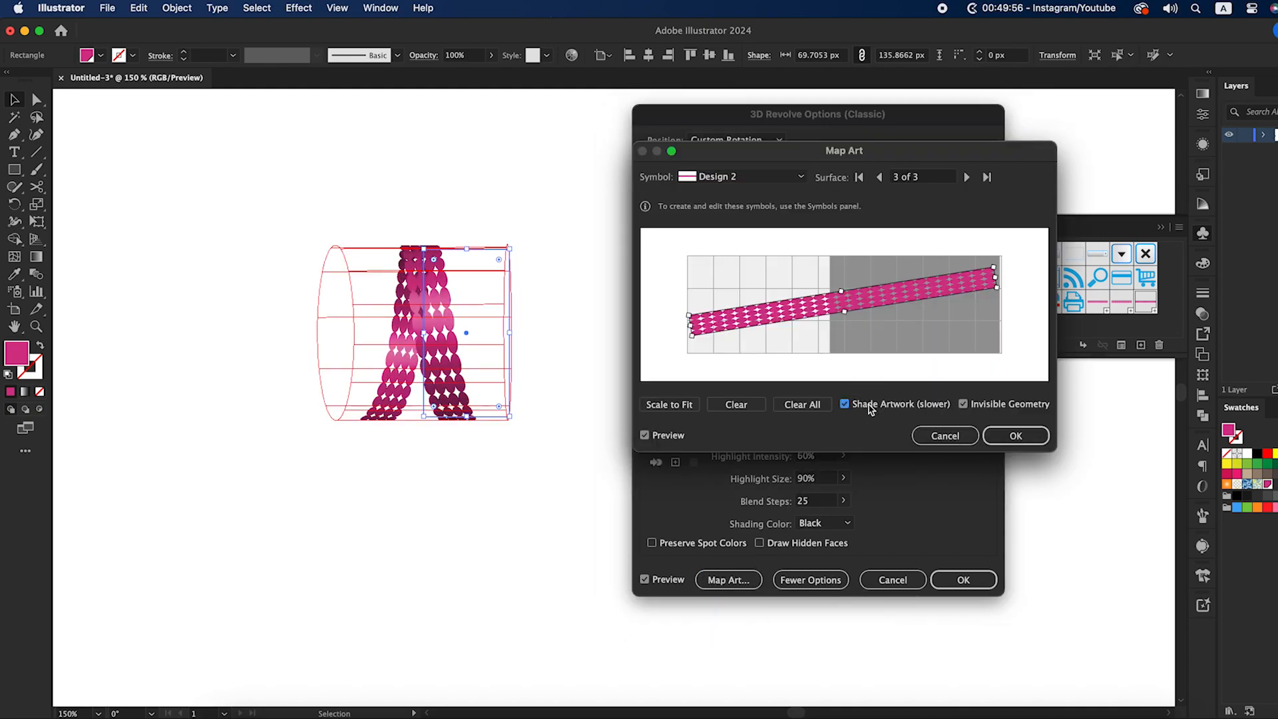
{"action": "left_click", "coordinate": [1016, 436]}
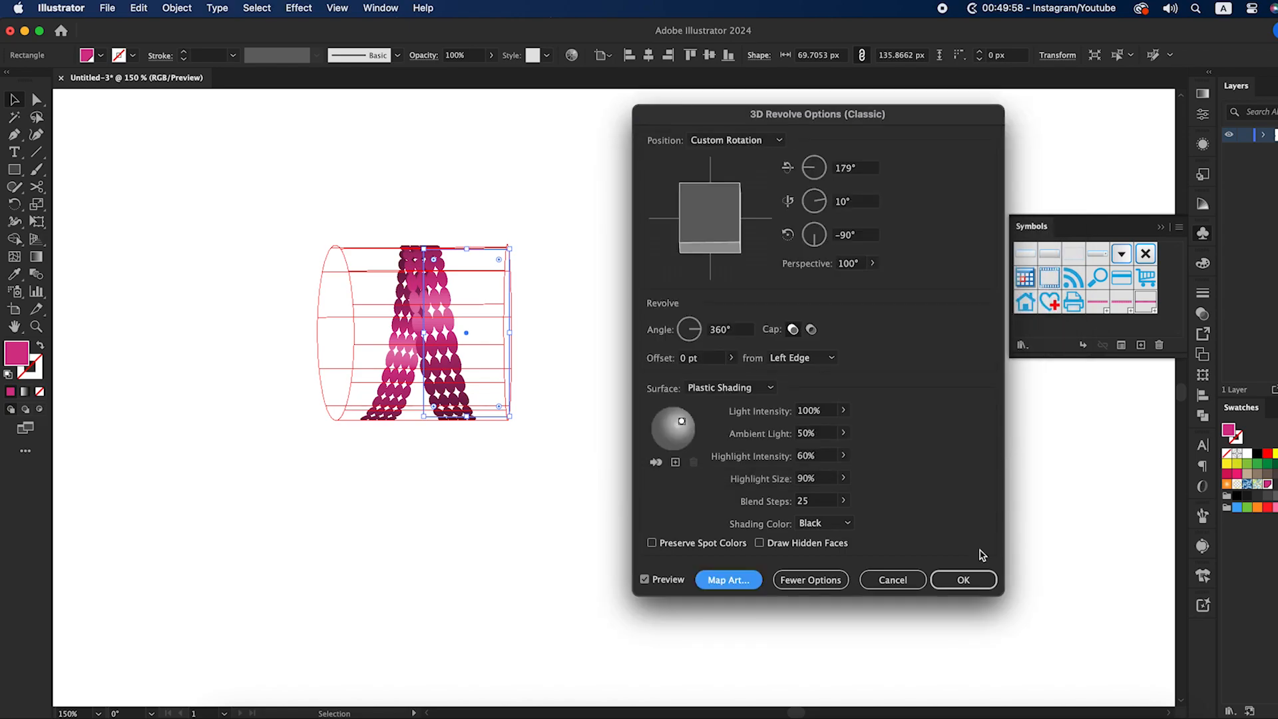
Apply the 3D Revolve settings and expand the revolved shape's appearance.
{"action": "left_click", "coordinate": [967, 581]}
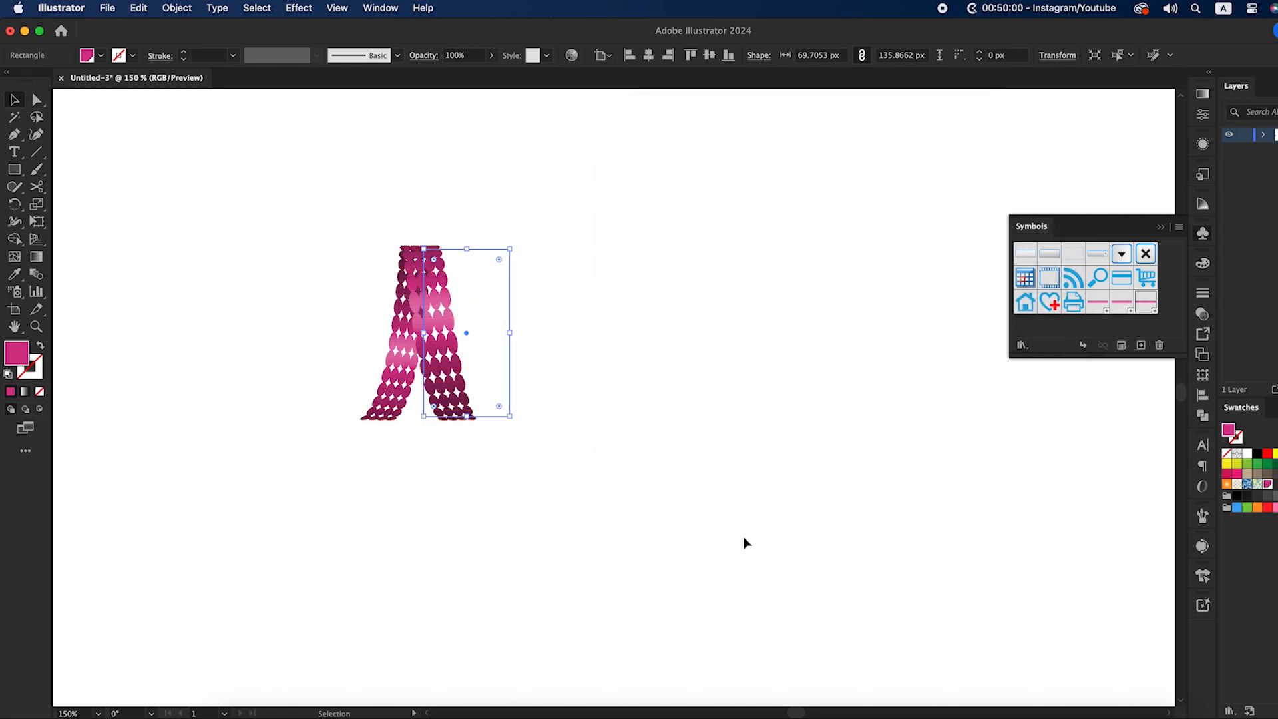
{"action": "left_click", "coordinate": [179, 8]}
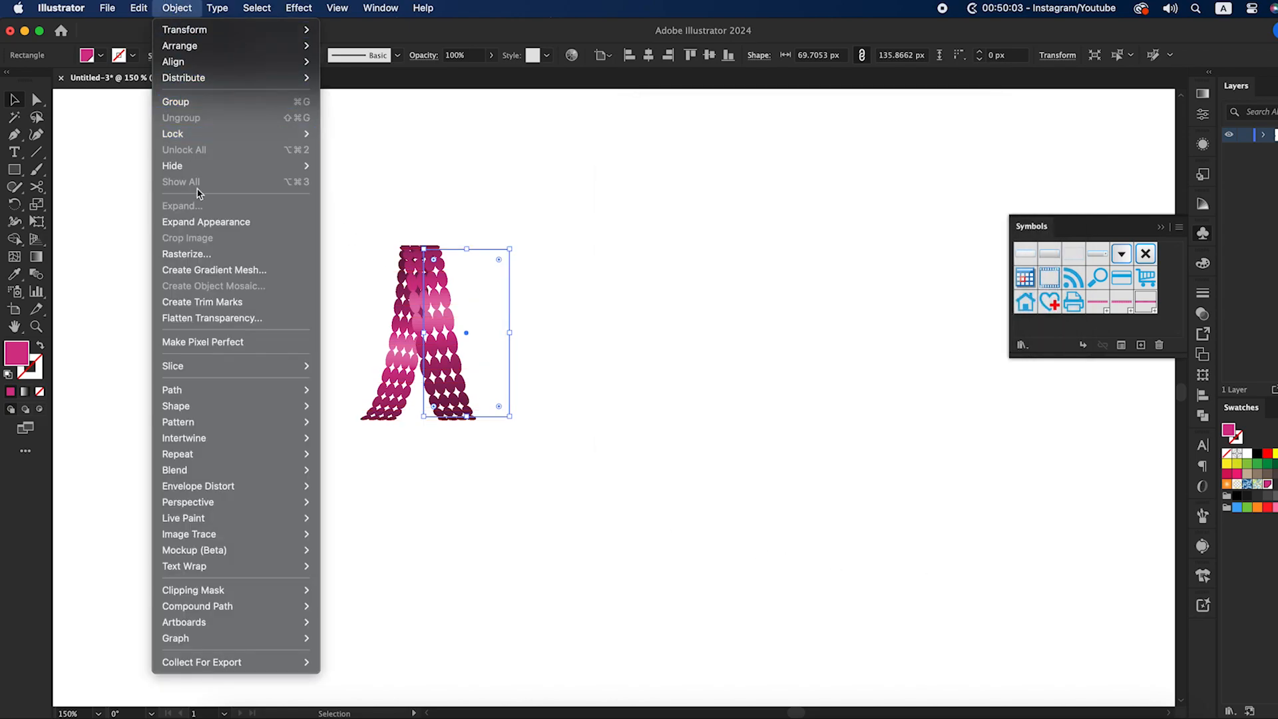
{"action": "left_click", "coordinate": [207, 222]}
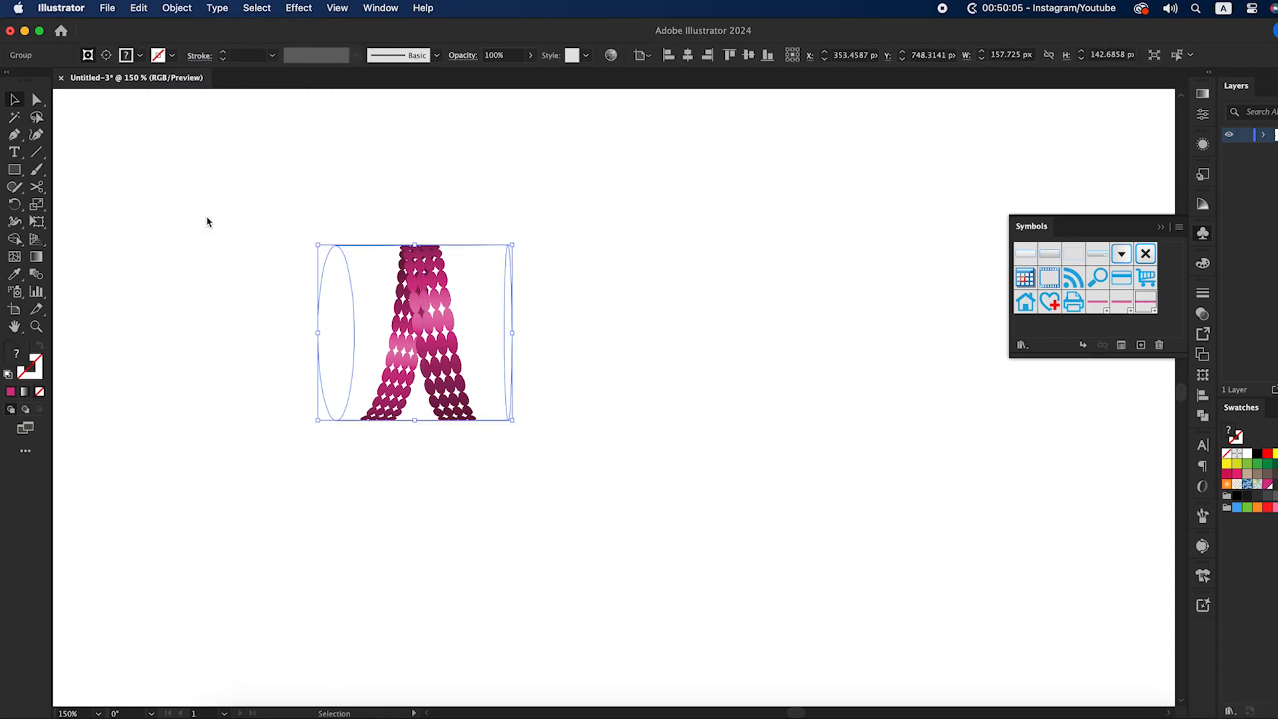
Ungroup the expanded ribbon artwork and release its outer clipping mask.
{"action": "right_click", "coordinate": [398, 293]}
{"action": "left_click", "coordinate": [446, 497]}
{"action": "right_click", "coordinate": [431, 333]}
{"action": "left_click", "coordinate": [455, 528]}
{"action": "right_click", "coordinate": [420, 347]}
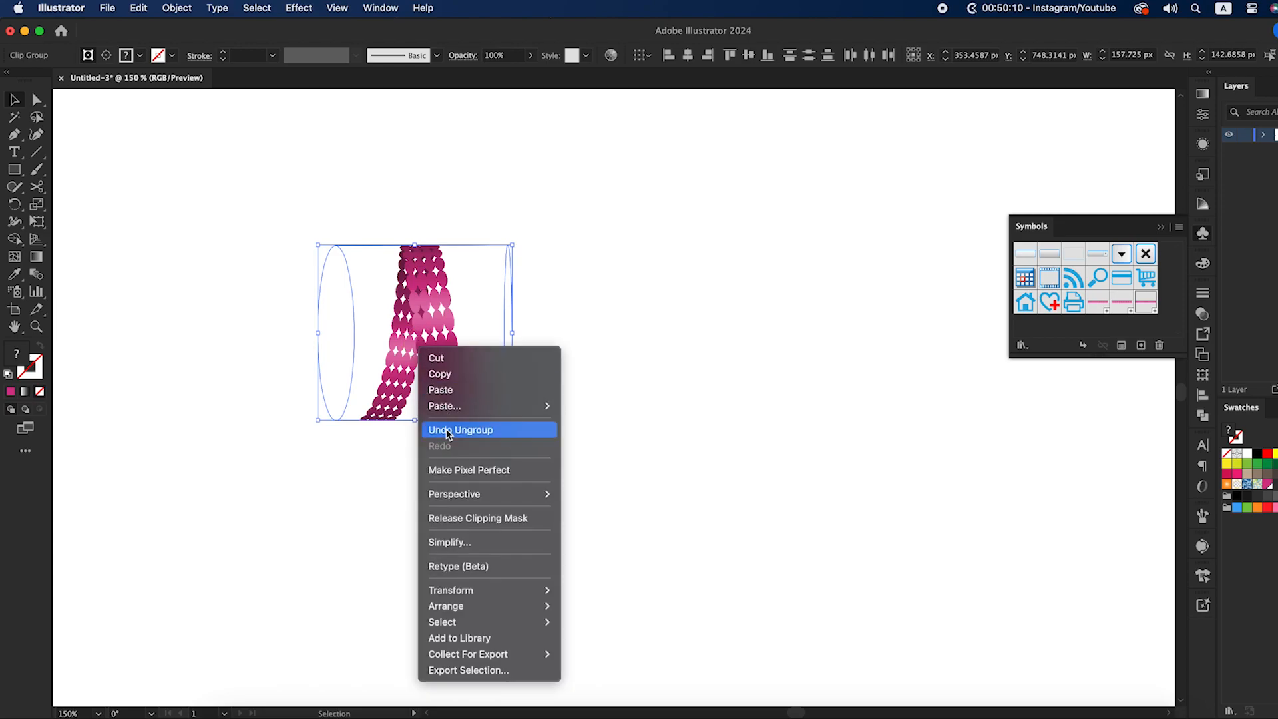
{"action": "left_click", "coordinate": [466, 519]}
{"action": "left_click", "coordinate": [521, 355]}
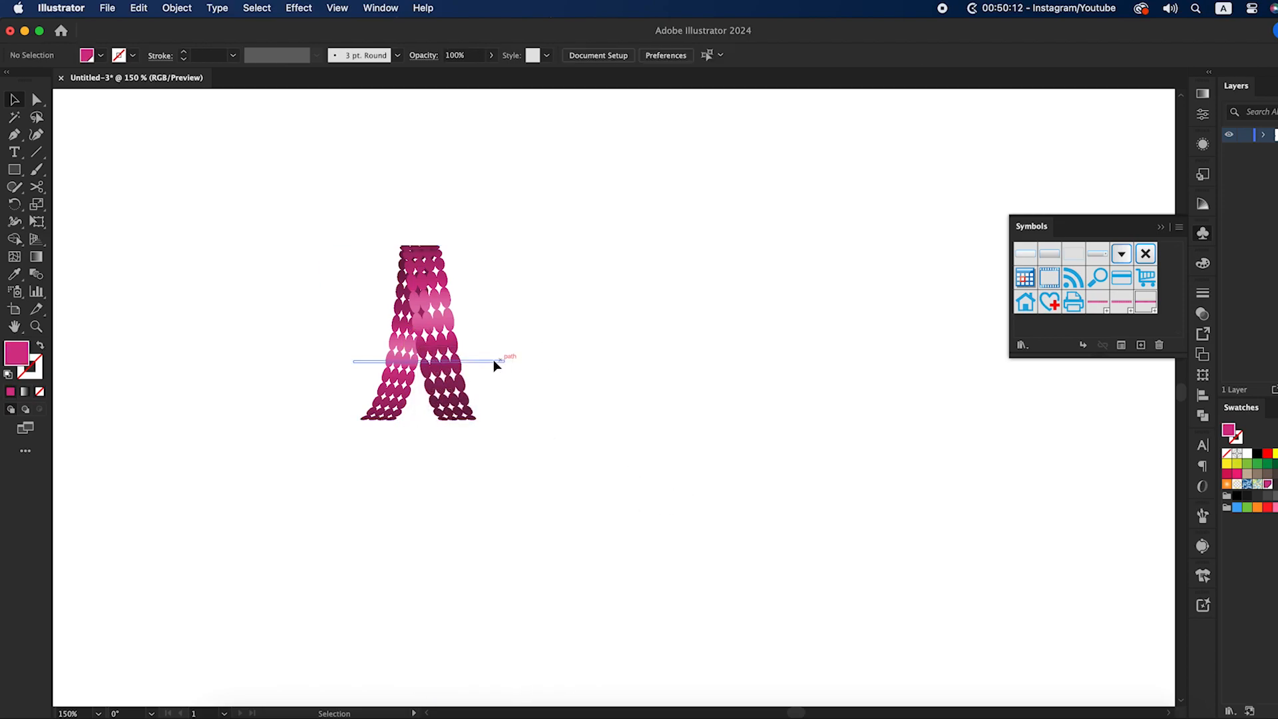
Reduce the whole ribbon artwork's height to about 116 px and move it about 15 px right and 46 px down.
{"action": "scroll", "coordinate": [491, 364], "scroll_direction": "up", "scroll_amount": 1}
{"action": "left_click", "coordinate": [405, 358]}
{"action": "left_click_drag", "start_coordinate": [325, 164], "coordinate": [502, 390]}
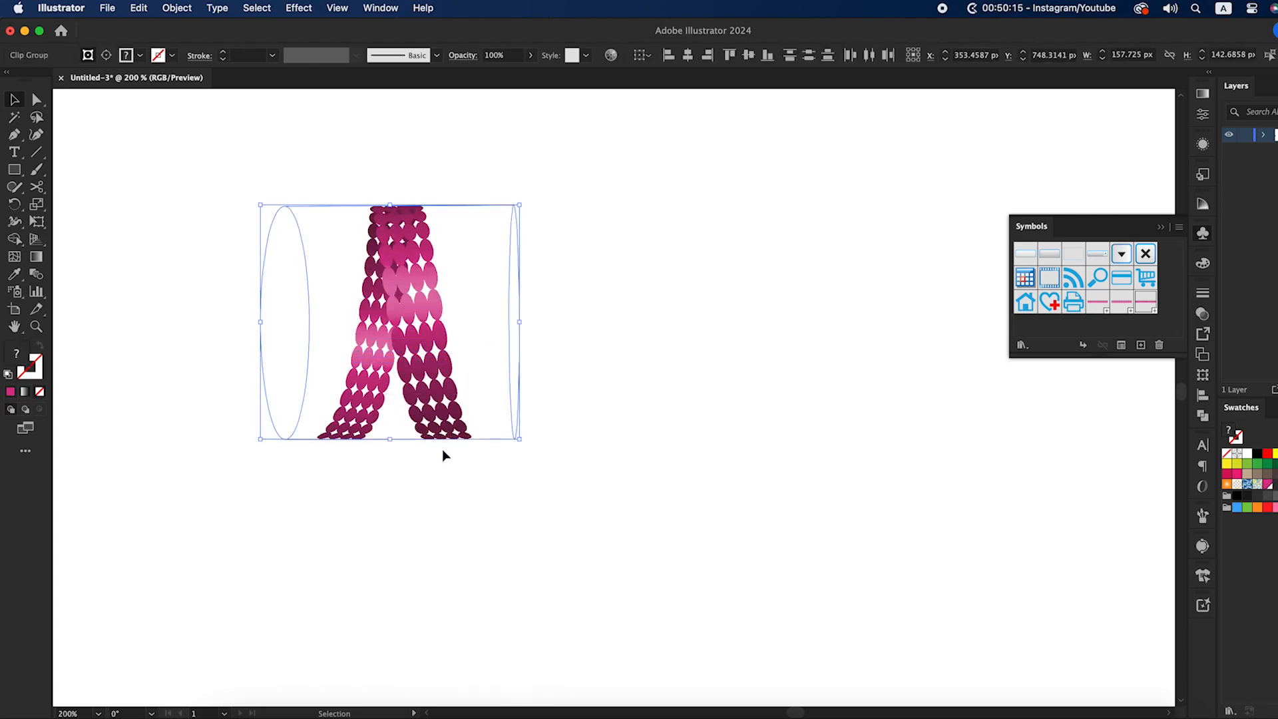
{"action": "left_click_drag", "start_coordinate": [392, 439], "coordinate": [391, 394]}
{"action": "left_click_drag", "start_coordinate": [442, 317], "coordinate": [467, 393]}
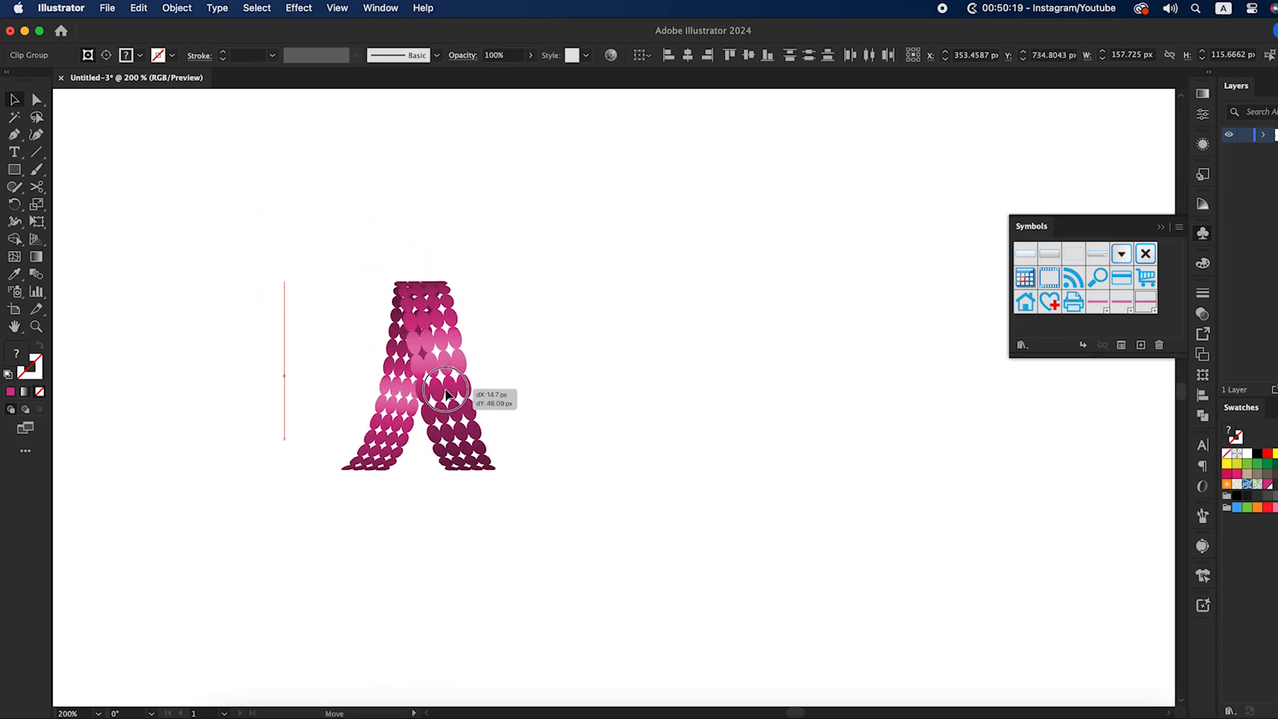
{"action": "left_click", "coordinate": [649, 456]}
{"action": "left_click", "coordinate": [383, 453]}
{"action": "left_click_drag", "start_coordinate": [382, 452], "coordinate": [484, 445]}
{"action": "left_click", "coordinate": [656, 542]}
{"action": "left_click", "coordinate": [454, 396]}
{"action": "left_click_drag", "start_coordinate": [465, 396], "coordinate": [679, 426]}
{"action": "key", "text": "super+z"}
Duplicate the ribbon shape about 61 px to the right to form an M, and shorten both pieces together from the bottom edge.
{"action": "left_click_drag", "start_coordinate": [442, 402], "coordinate": [542, 403]}
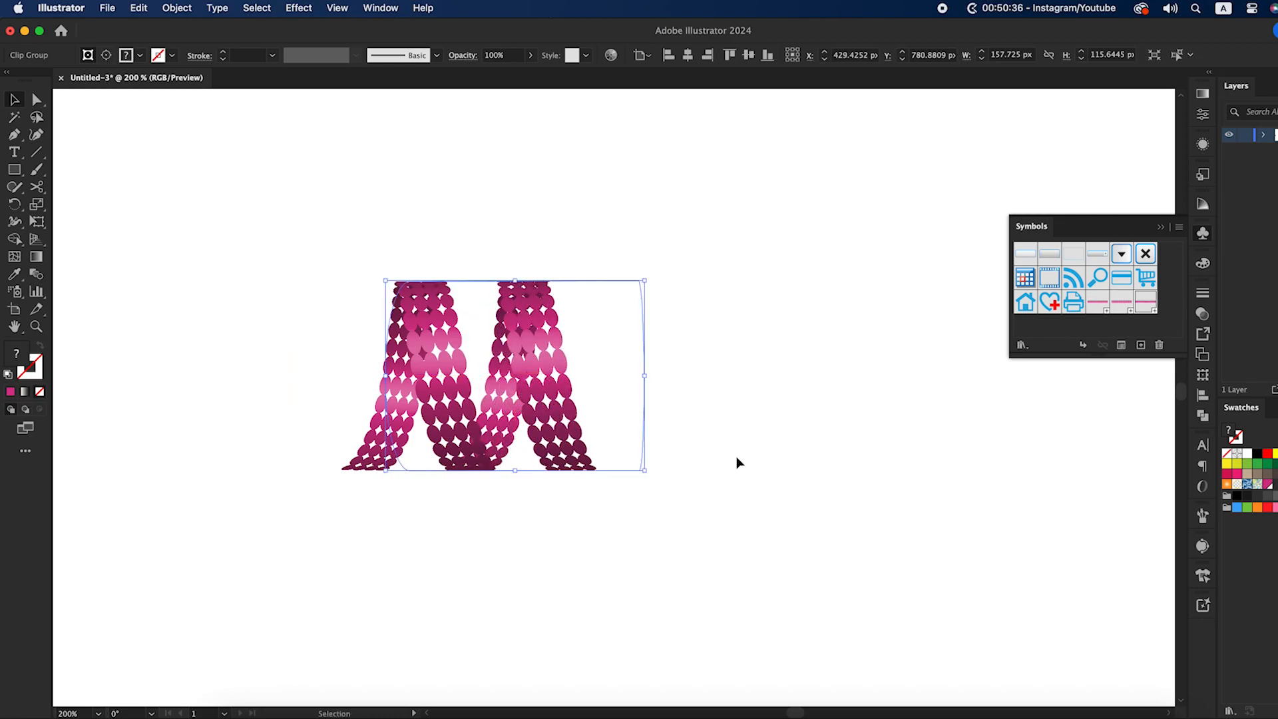
{"action": "left_click", "coordinate": [737, 459]}
{"action": "left_click_drag", "start_coordinate": [344, 260], "coordinate": [629, 502]}
{"action": "left_click_drag", "start_coordinate": [466, 471], "coordinate": [468, 439]}
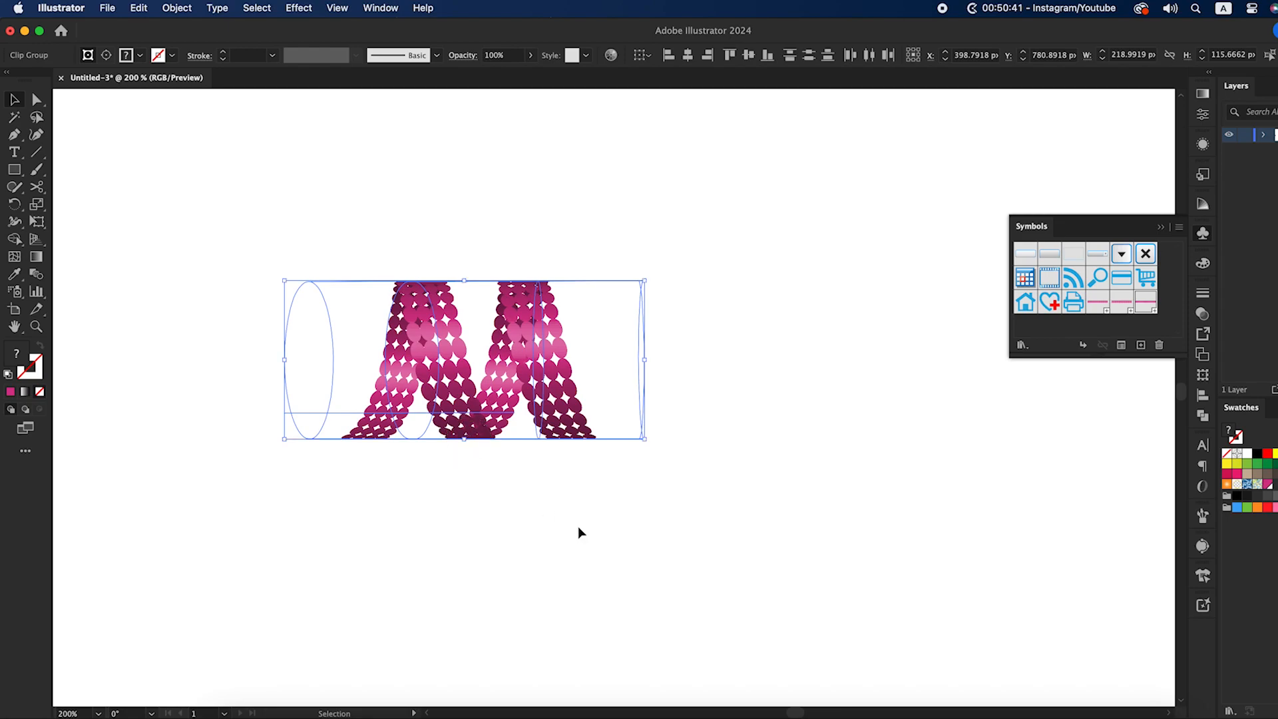
{"action": "left_click", "coordinate": [578, 527]}
Add the text "Miami" below the M shape and enlarge it to about 37 pt.
{"action": "left_click_drag", "start_coordinate": [577, 526], "coordinate": [720, 548]}
{"action": "left_click_drag", "start_coordinate": [720, 548], "coordinate": [706, 521]}
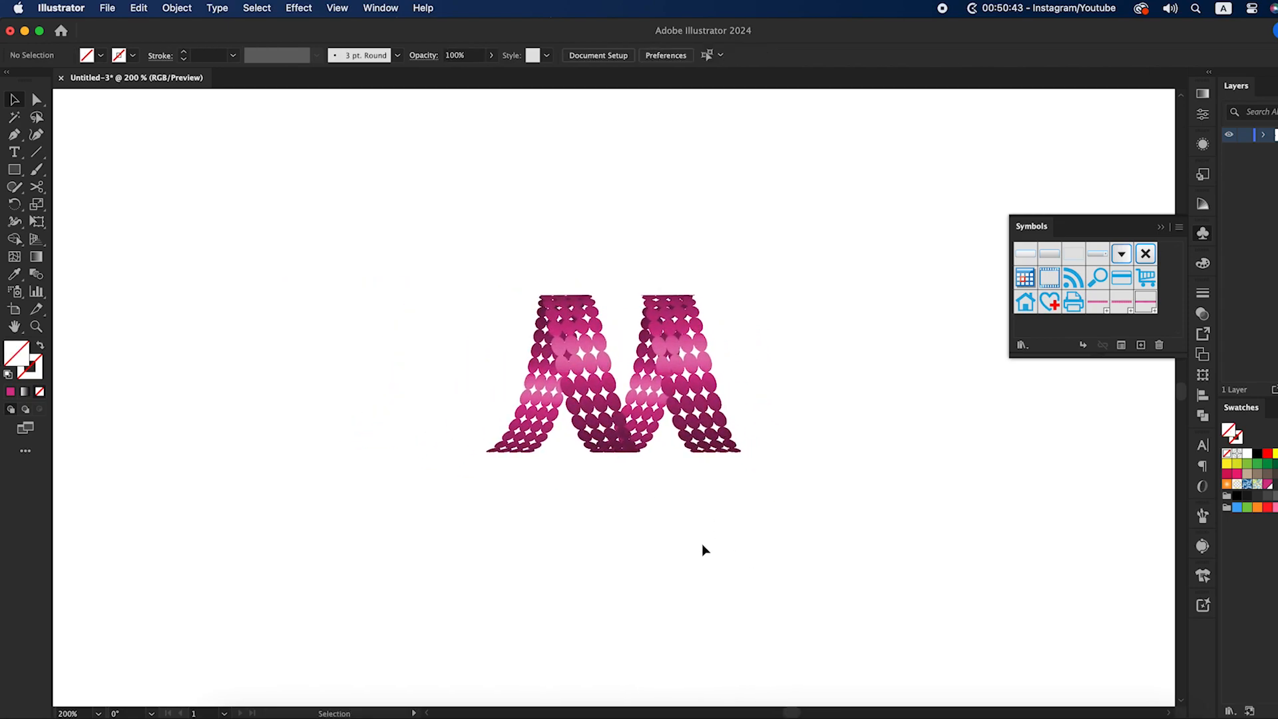
{"action": "key", "text": "t"}
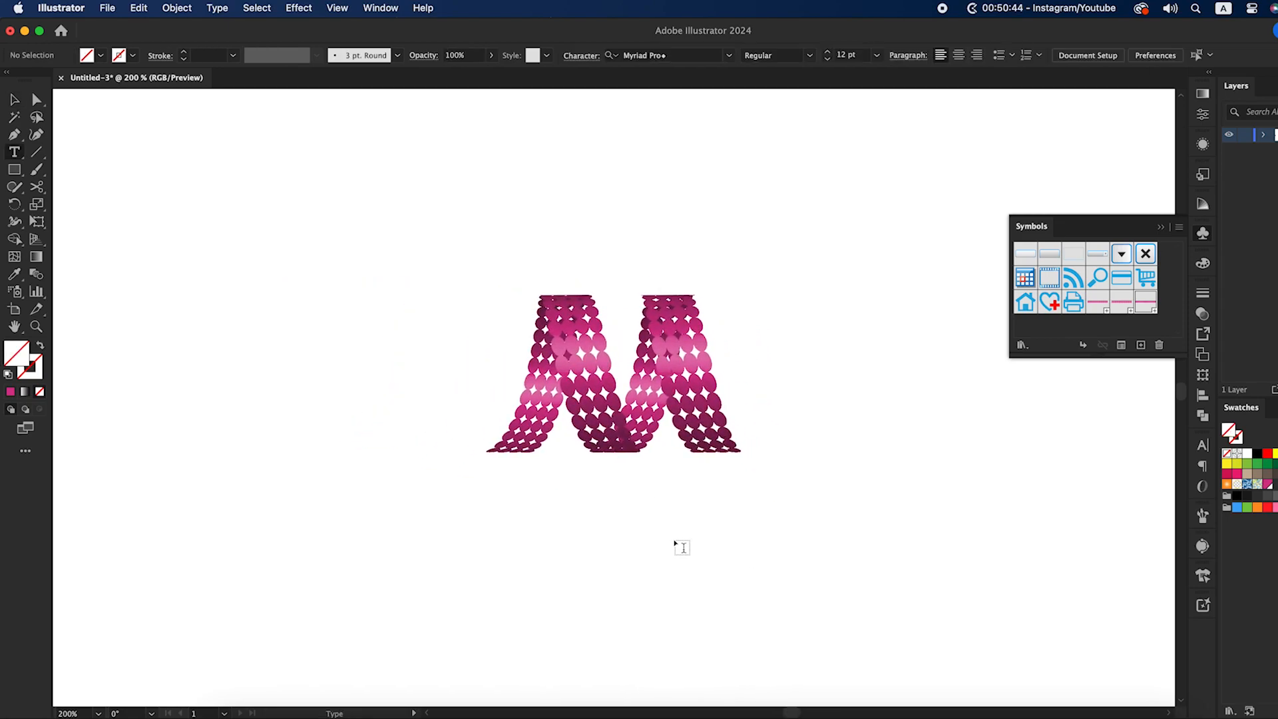
{"action": "left_click", "coordinate": [535, 529]}
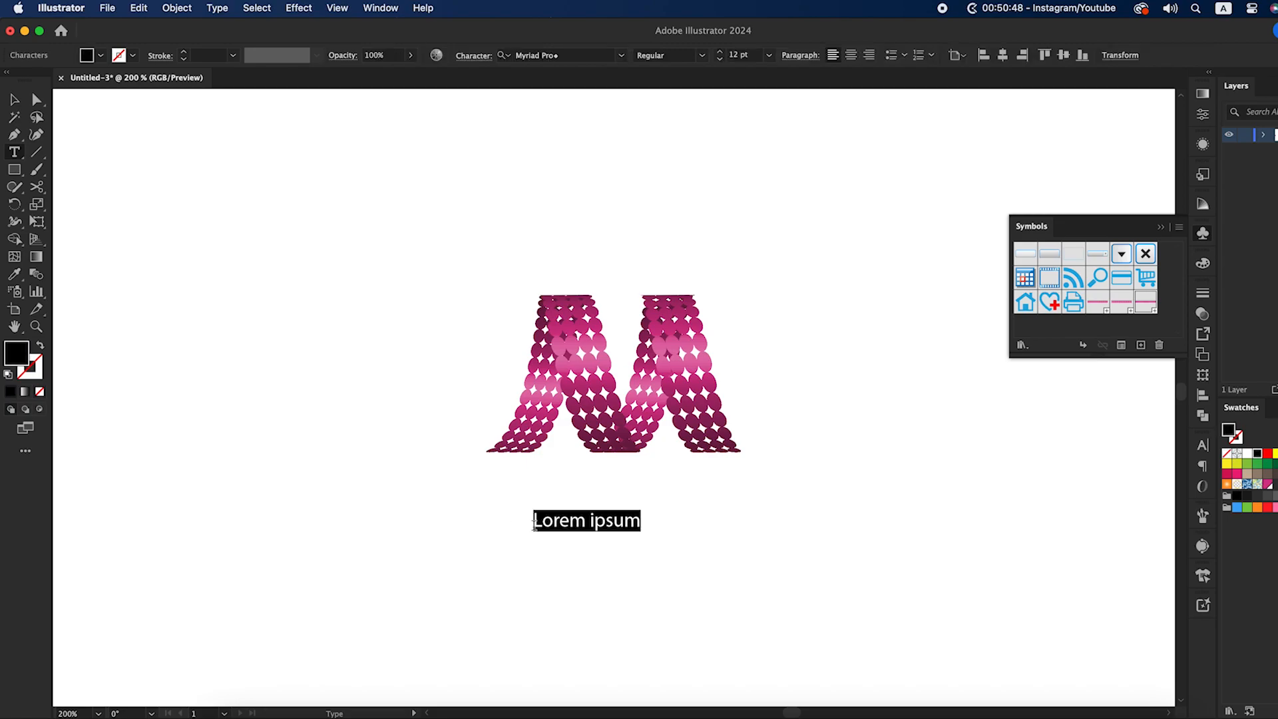
{"action": "type", "text": "Miami"}
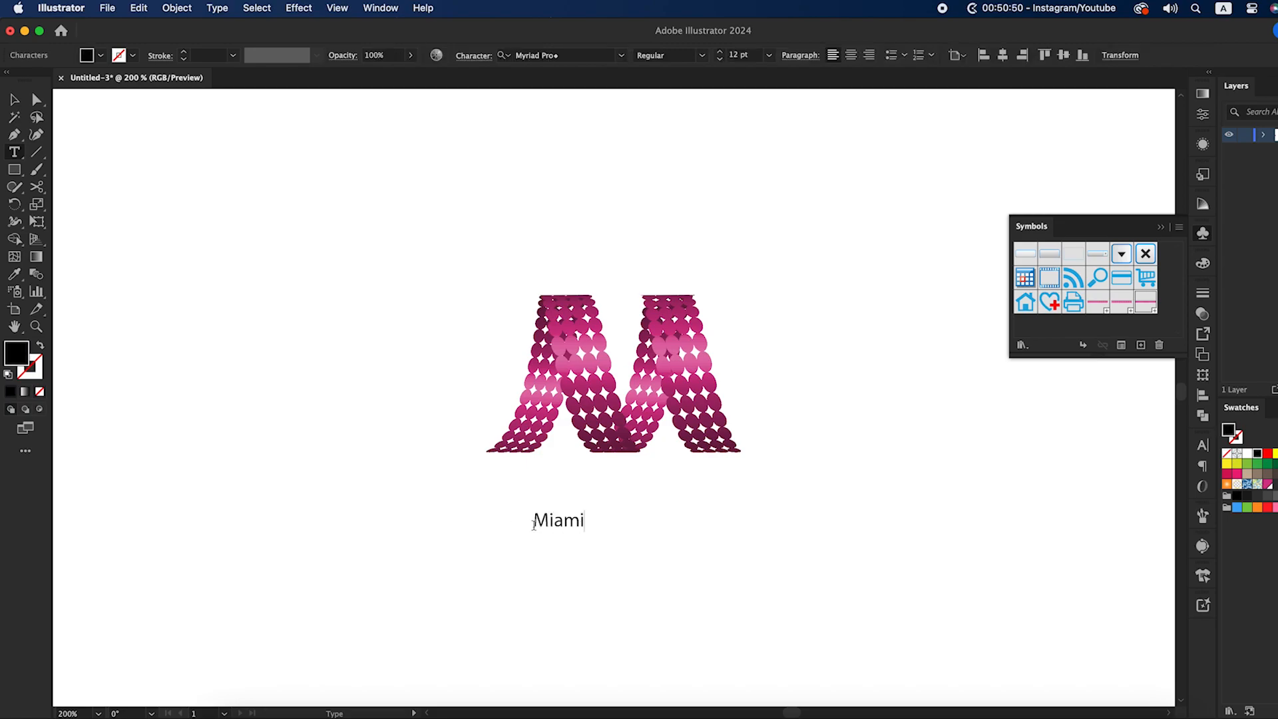
{"action": "key", "text": "Escape"}
{"action": "left_click_drag", "start_coordinate": [589, 533], "coordinate": [674, 501]}
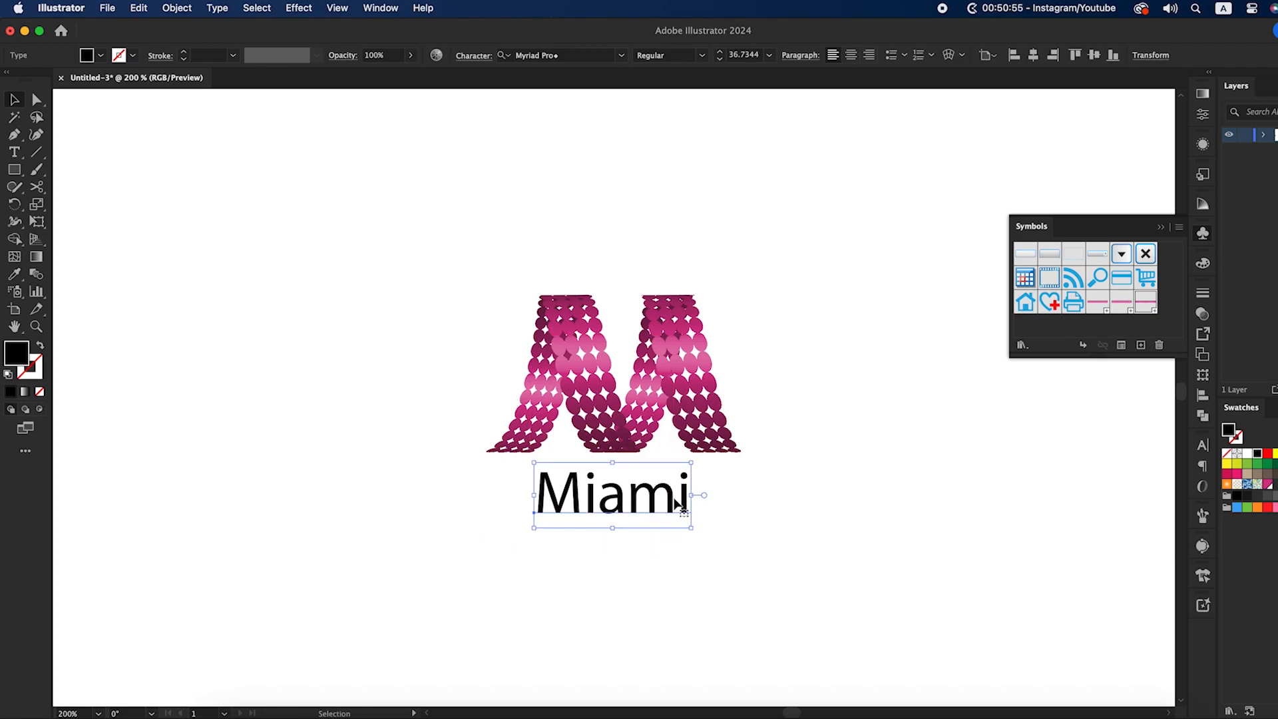
Set the "Miami" text's font to Poppins Medium and center it beneath the M shape.
{"action": "left_click", "coordinate": [570, 57]}
{"action": "type", "text": "Poppins"}
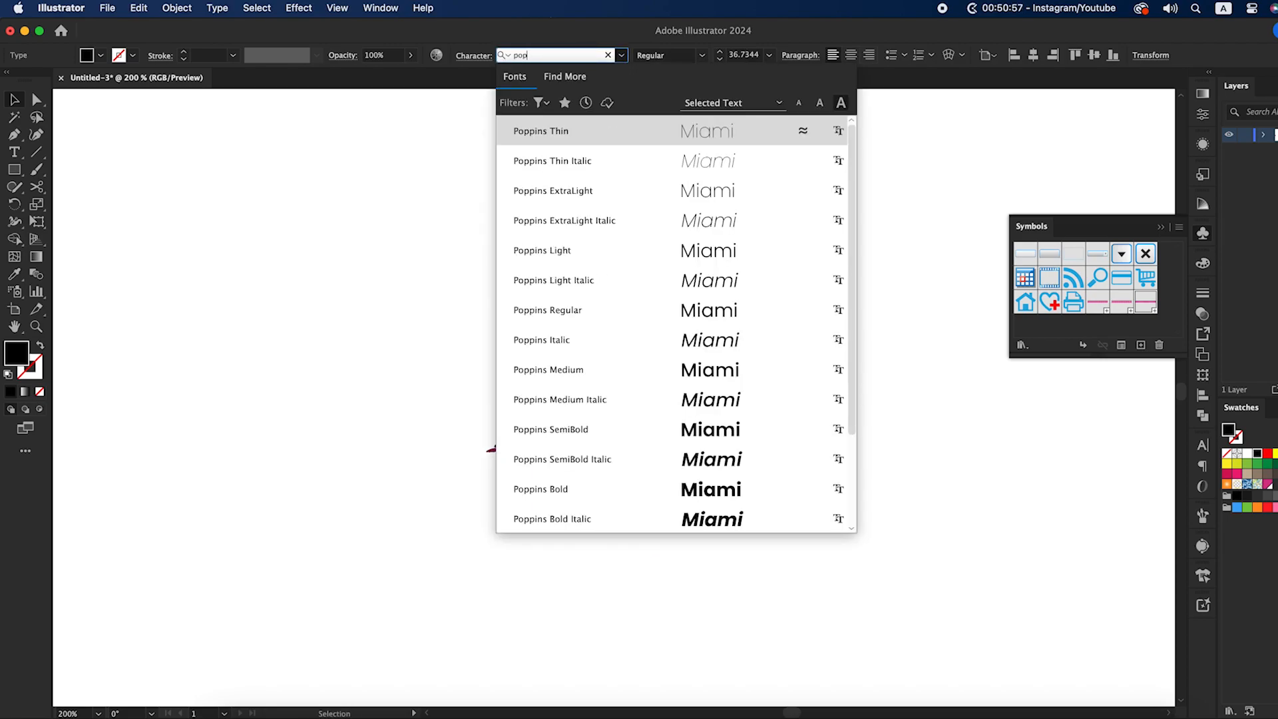
{"action": "left_click", "coordinate": [664, 371]}
{"action": "left_click_drag", "start_coordinate": [671, 508], "coordinate": [657, 506]}
{"action": "left_click", "coordinate": [887, 520]}
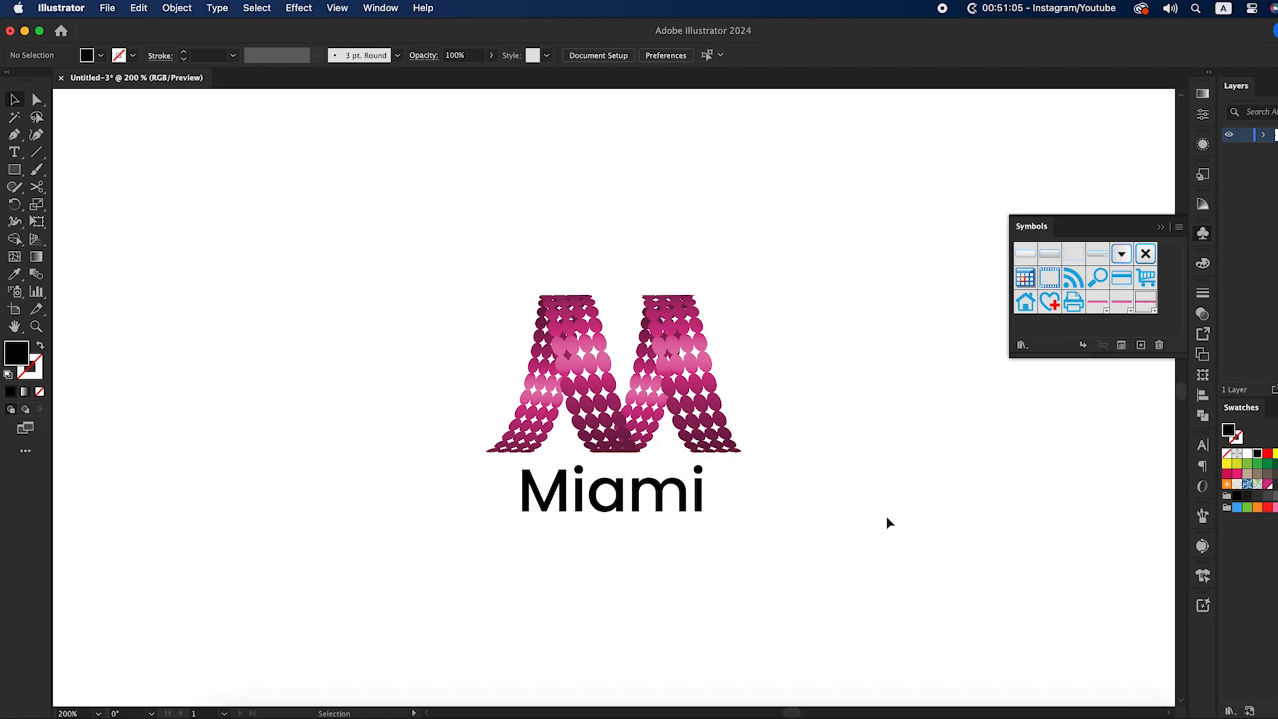